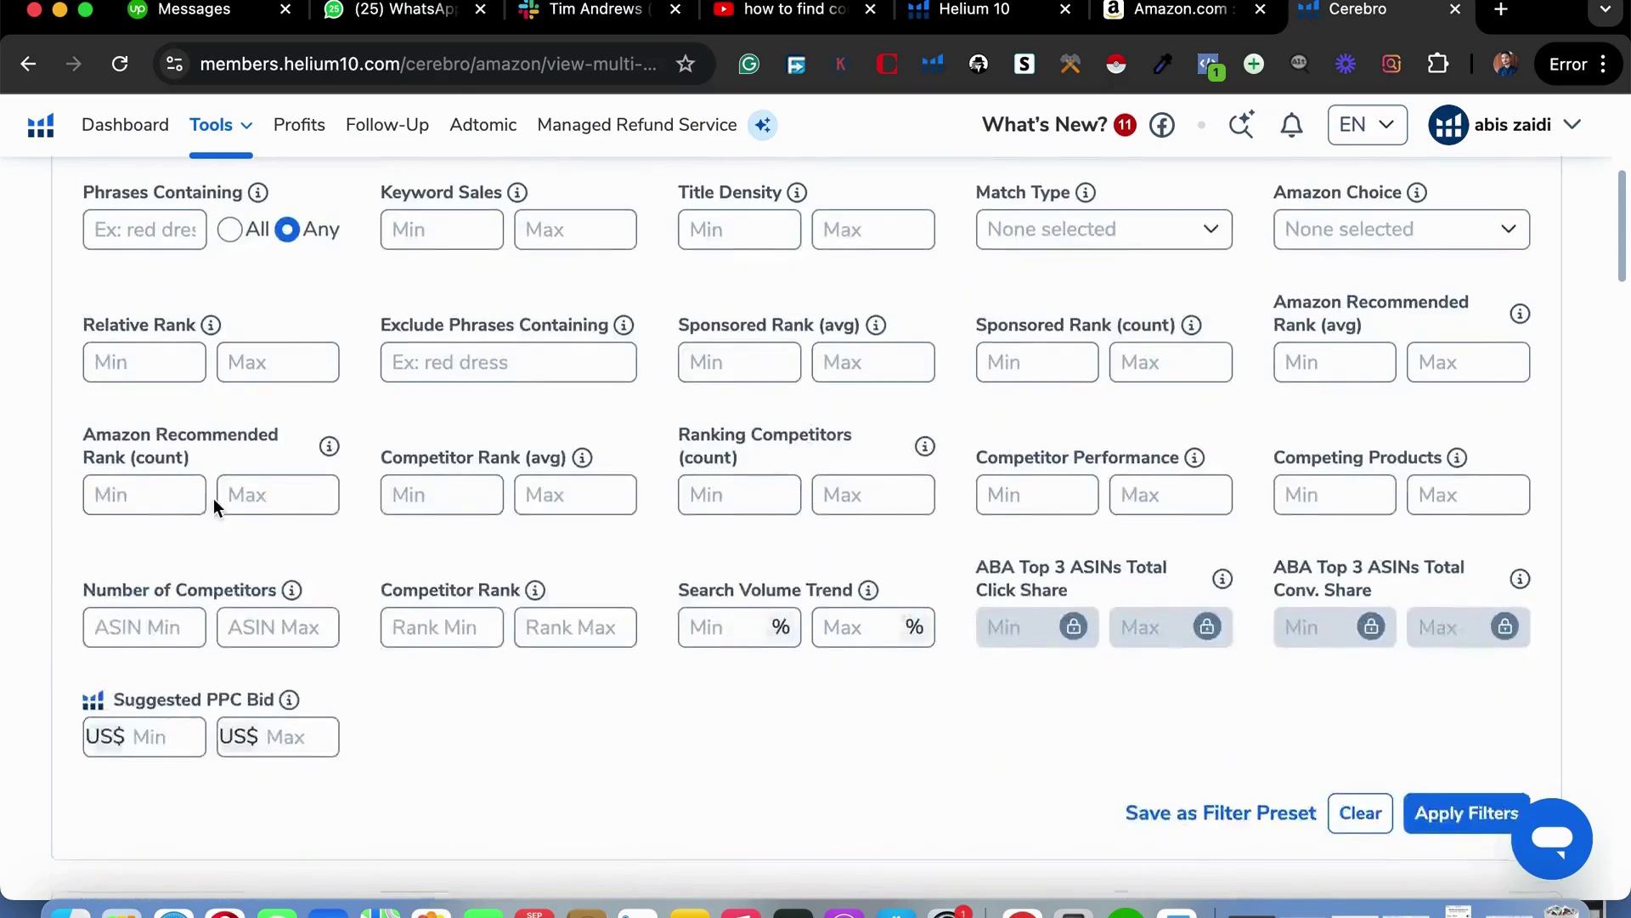
# - Apply the search volume and position rank filters to the multi-product keyword results
pyautogui.scroll(5, 219, 506)
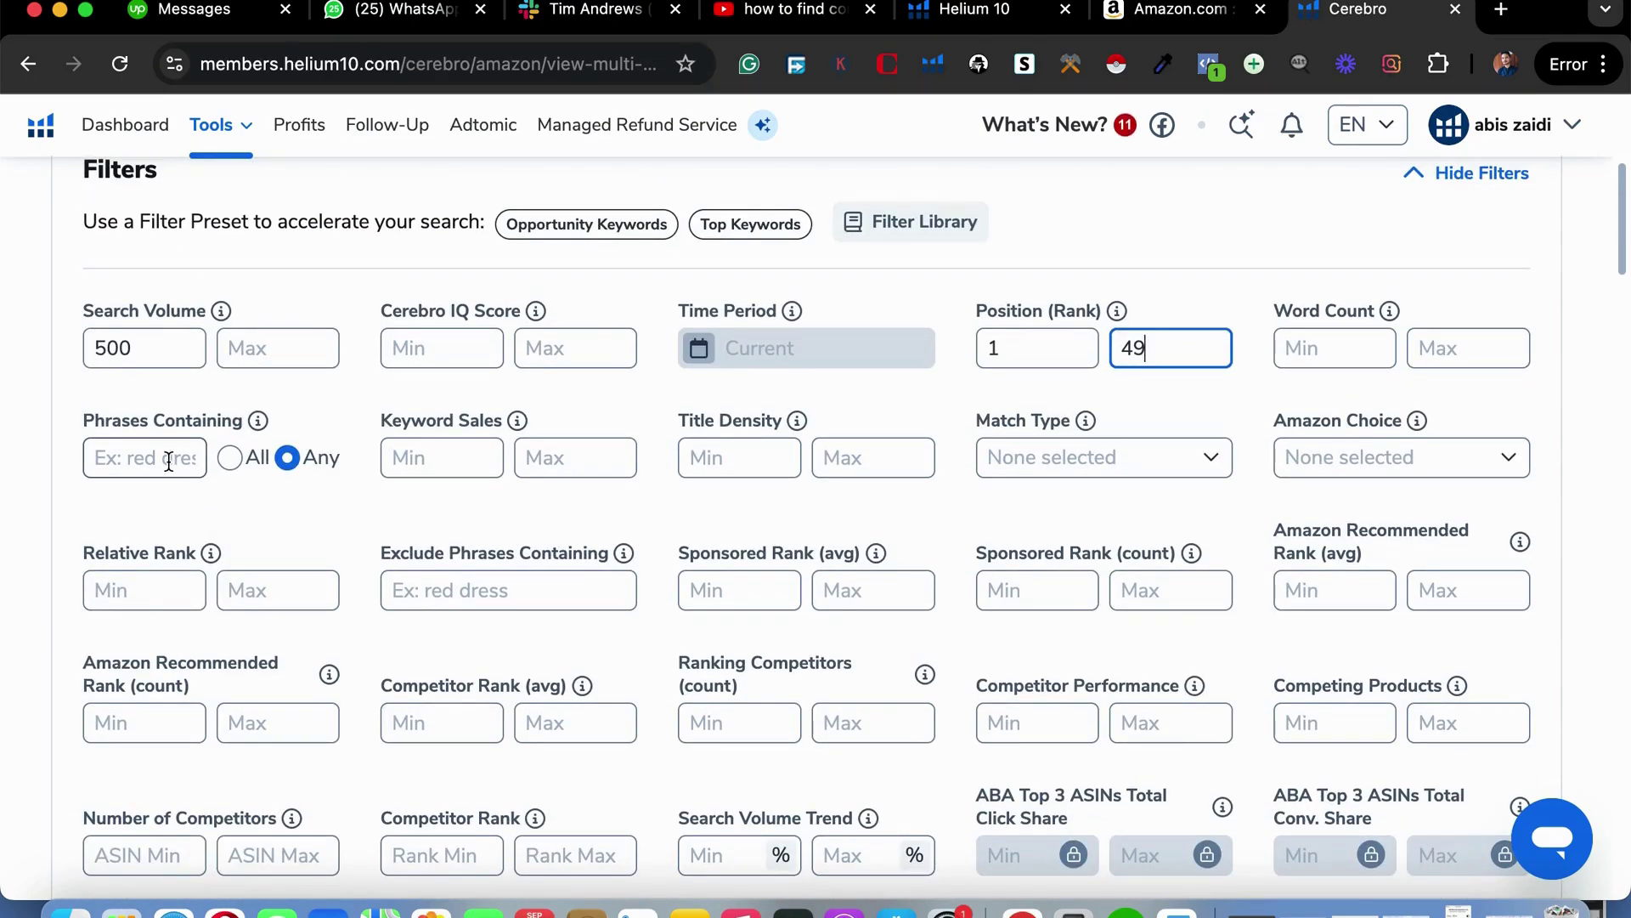
pyautogui.scroll(1, 421, 531)
pyautogui.scroll(-5, 425, 534)
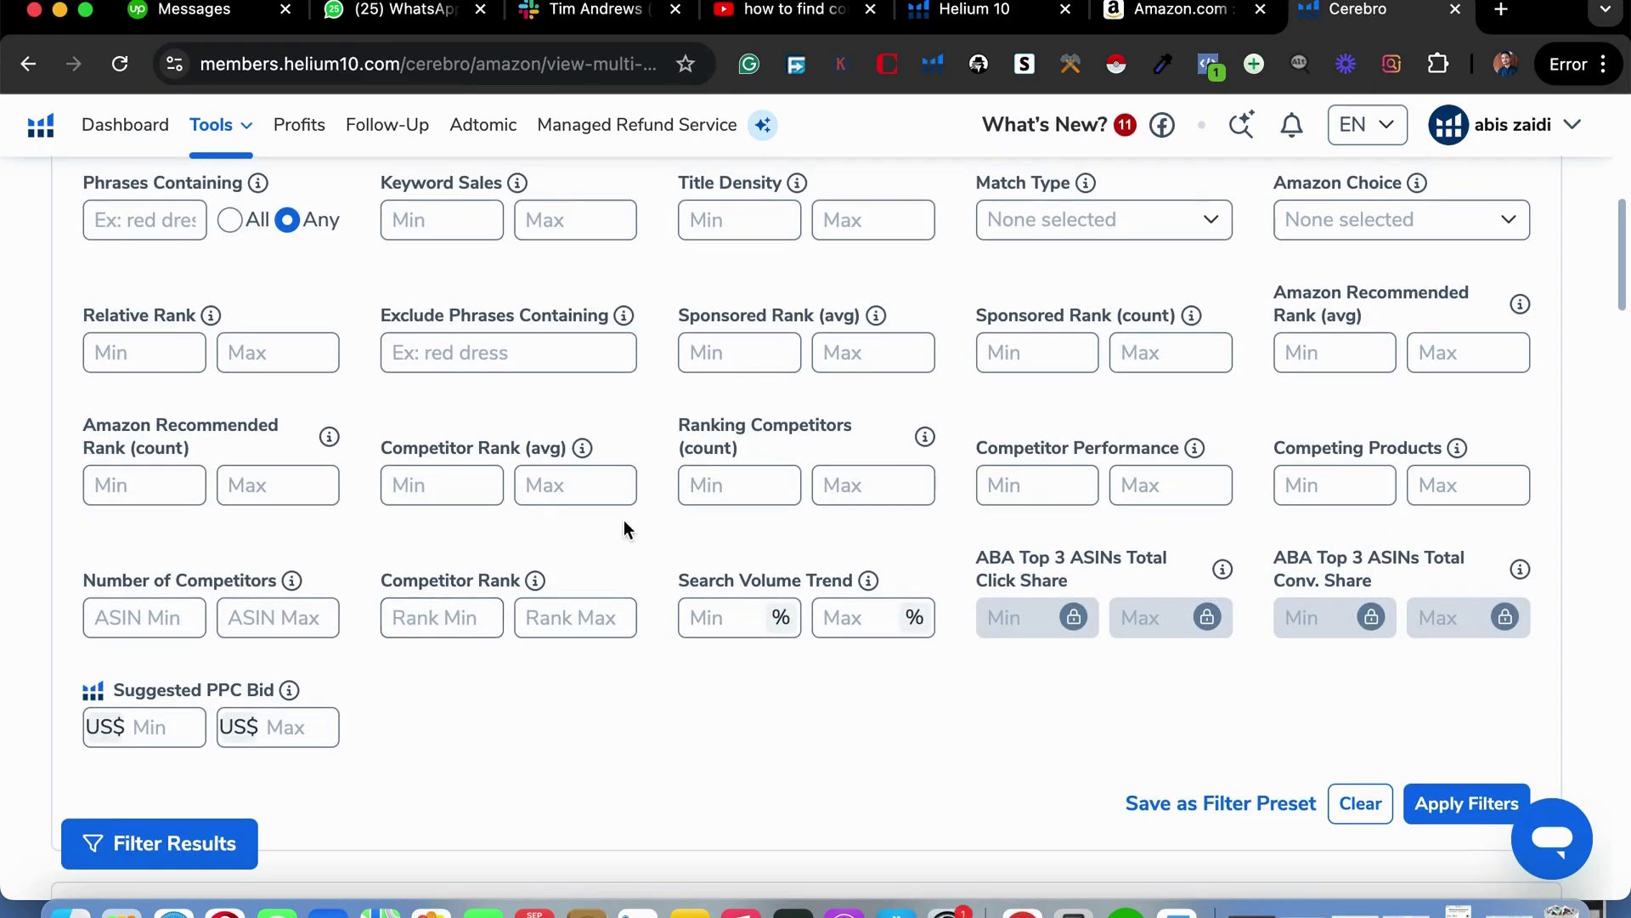
pyautogui.scroll(-4, 935, 562)
pyautogui.click(1445, 620)
pyautogui.scroll(1, 365, 627)
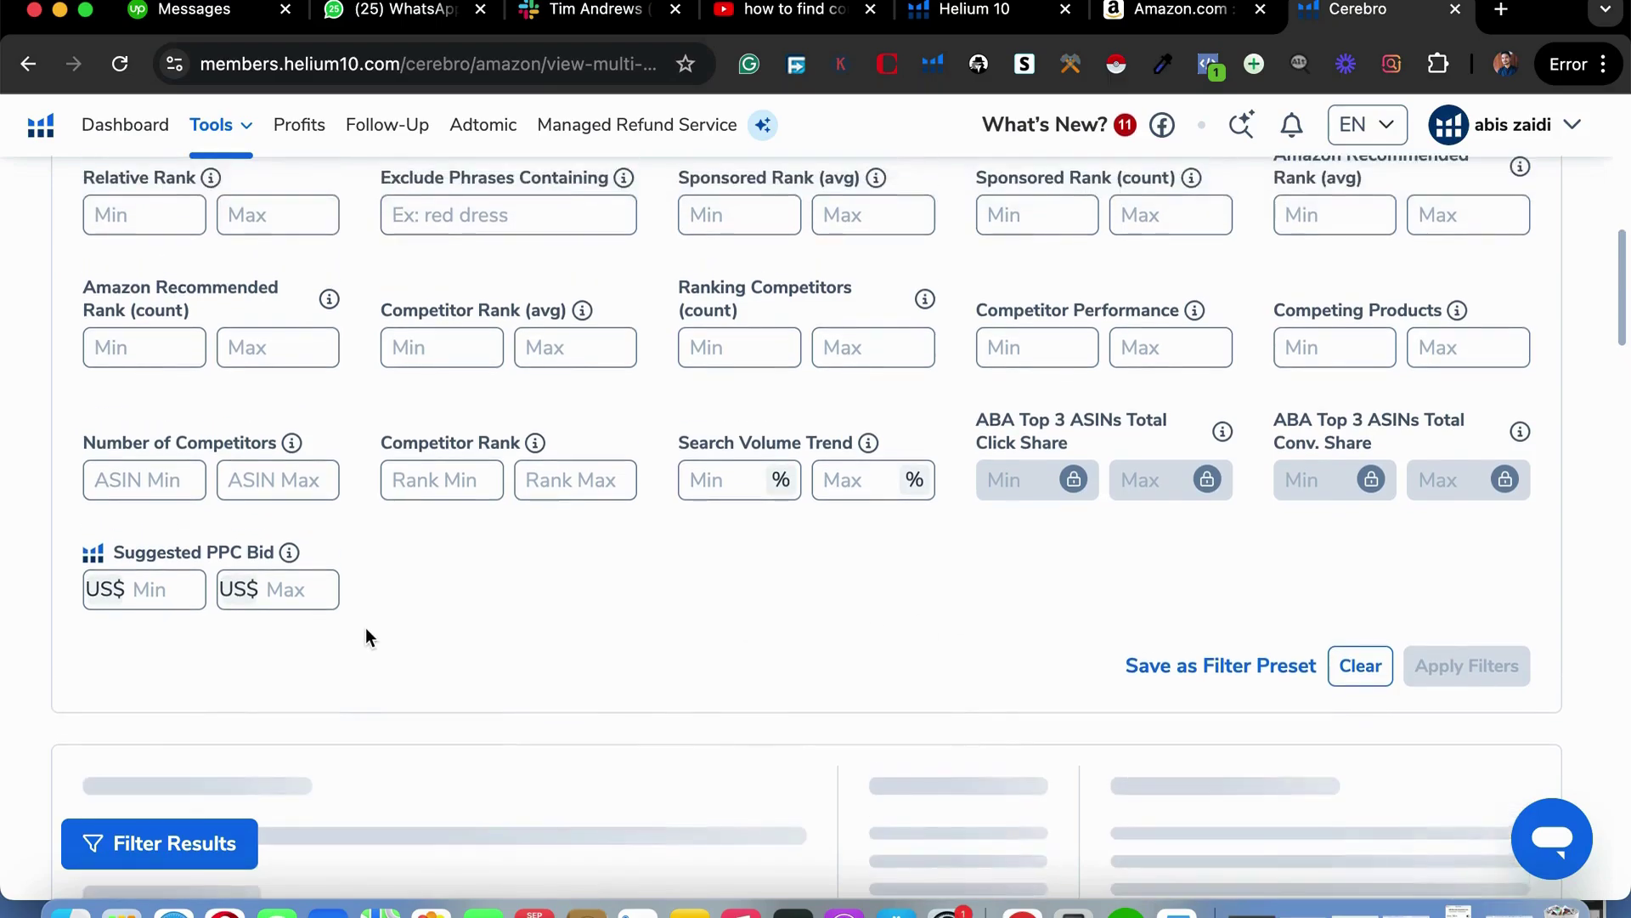
pyautogui.scroll(-5, 365, 629)
pyautogui.scroll(-4, 368, 630)
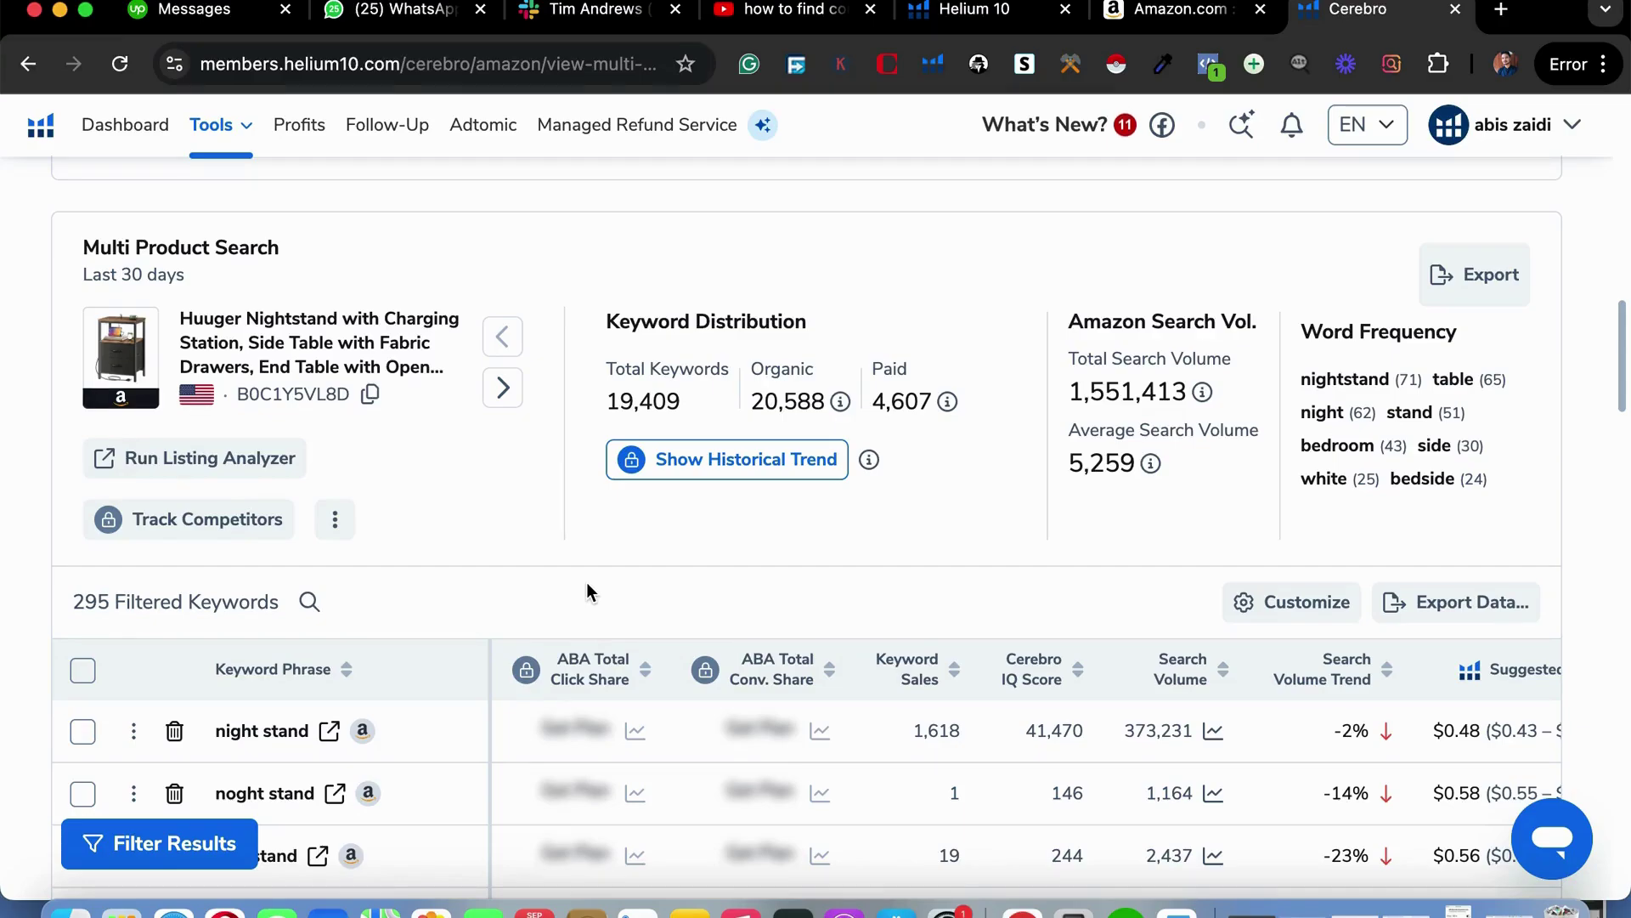
# - Export the filtered keywords as a CSV file and open the downloaded file in Excel
pyautogui.click(594, 670)
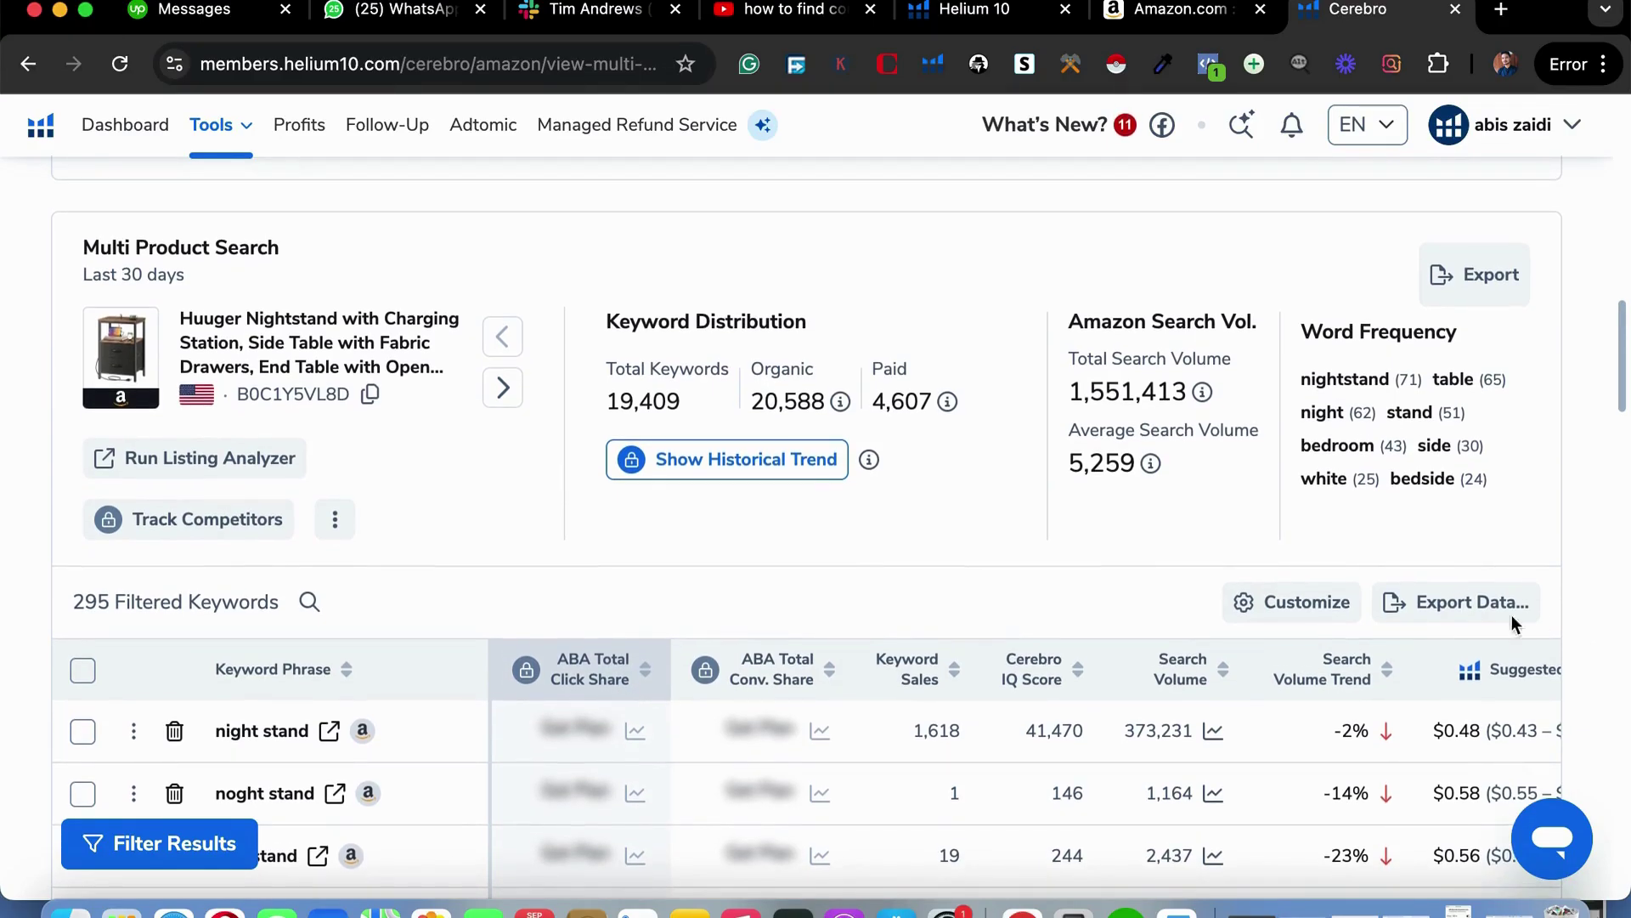
pyautogui.click(1448, 620)
pyautogui.click(1434, 678)
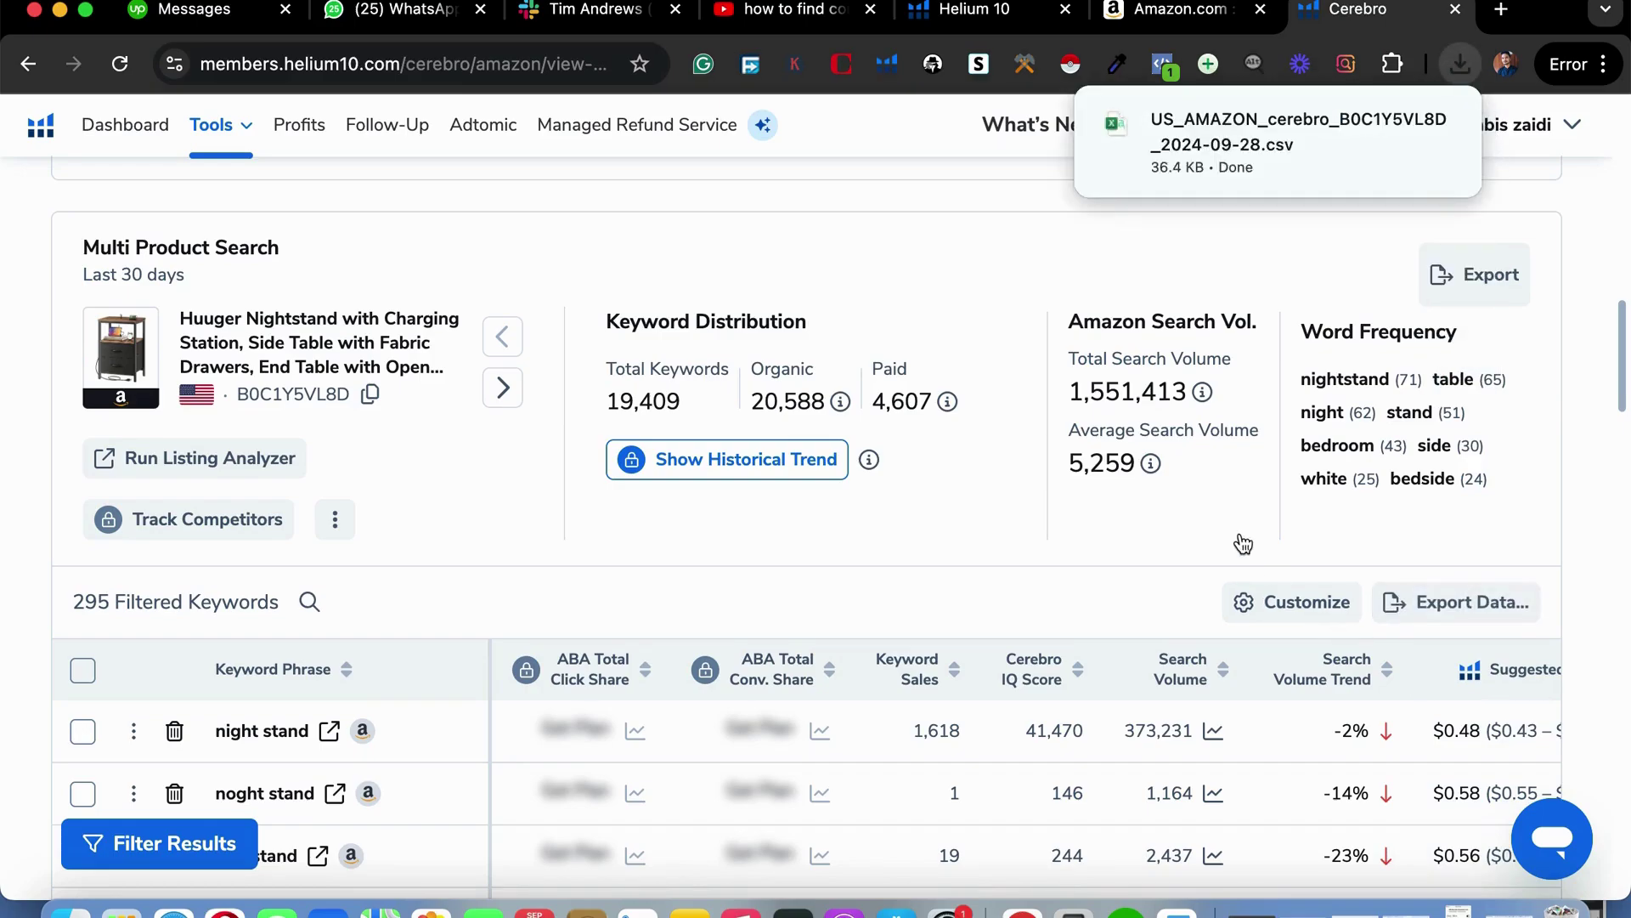
pyautogui.click(1460, 65)
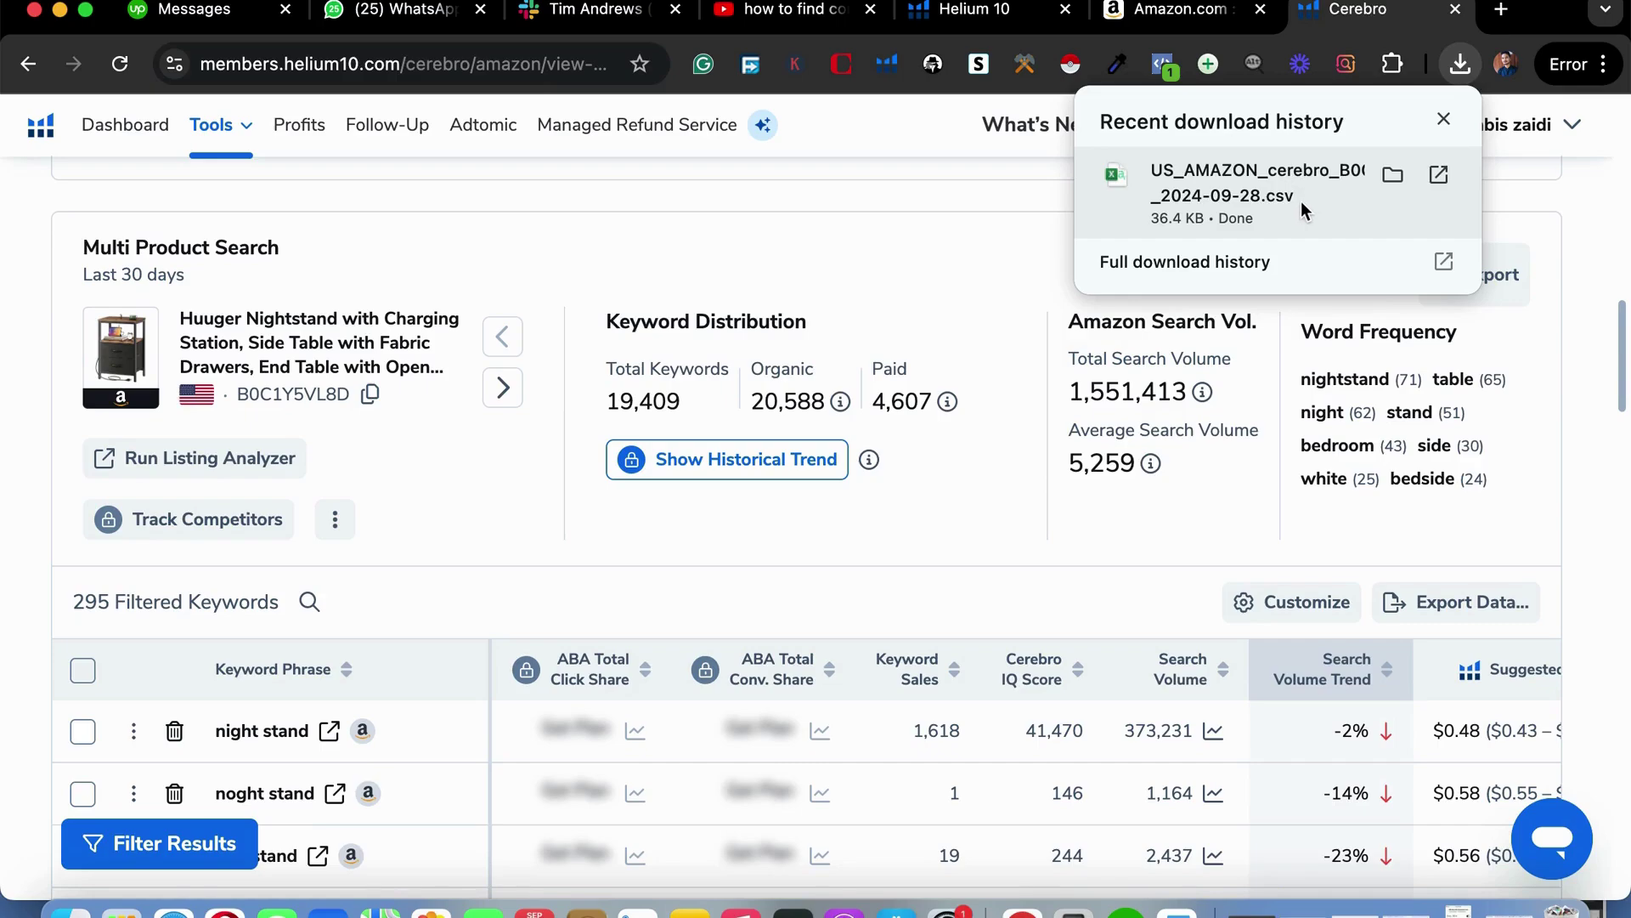
pyautogui.click(1220, 197)
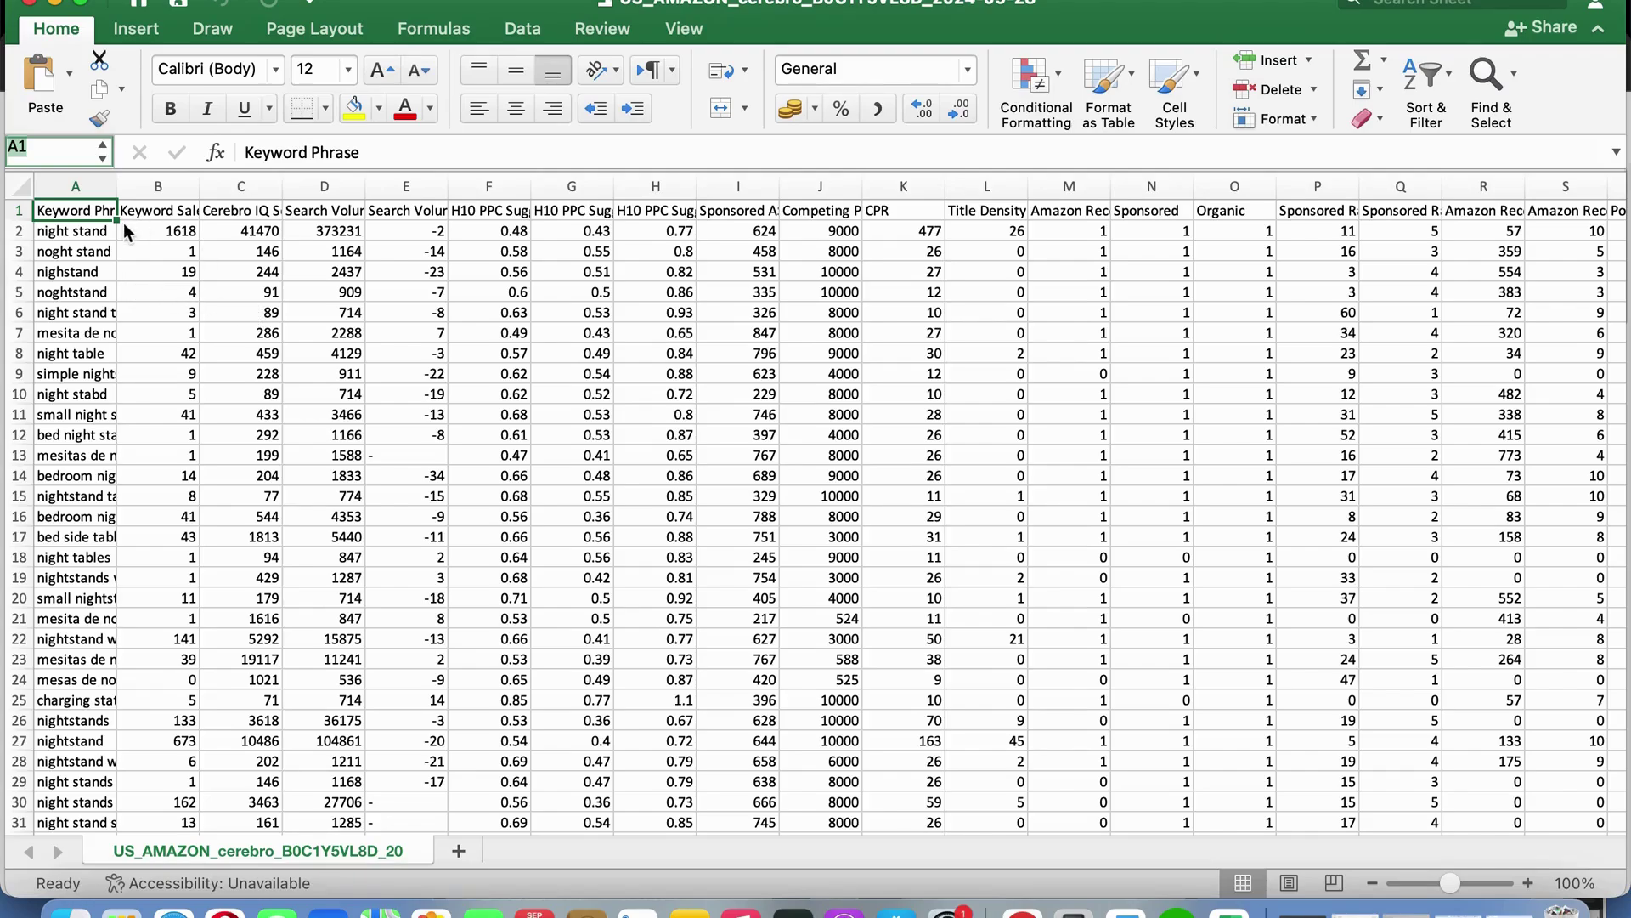
# - Widen the Keyword Phrase column and check the Keyword Sales value for the keyword "night stand"
pyautogui.click(85, 186)
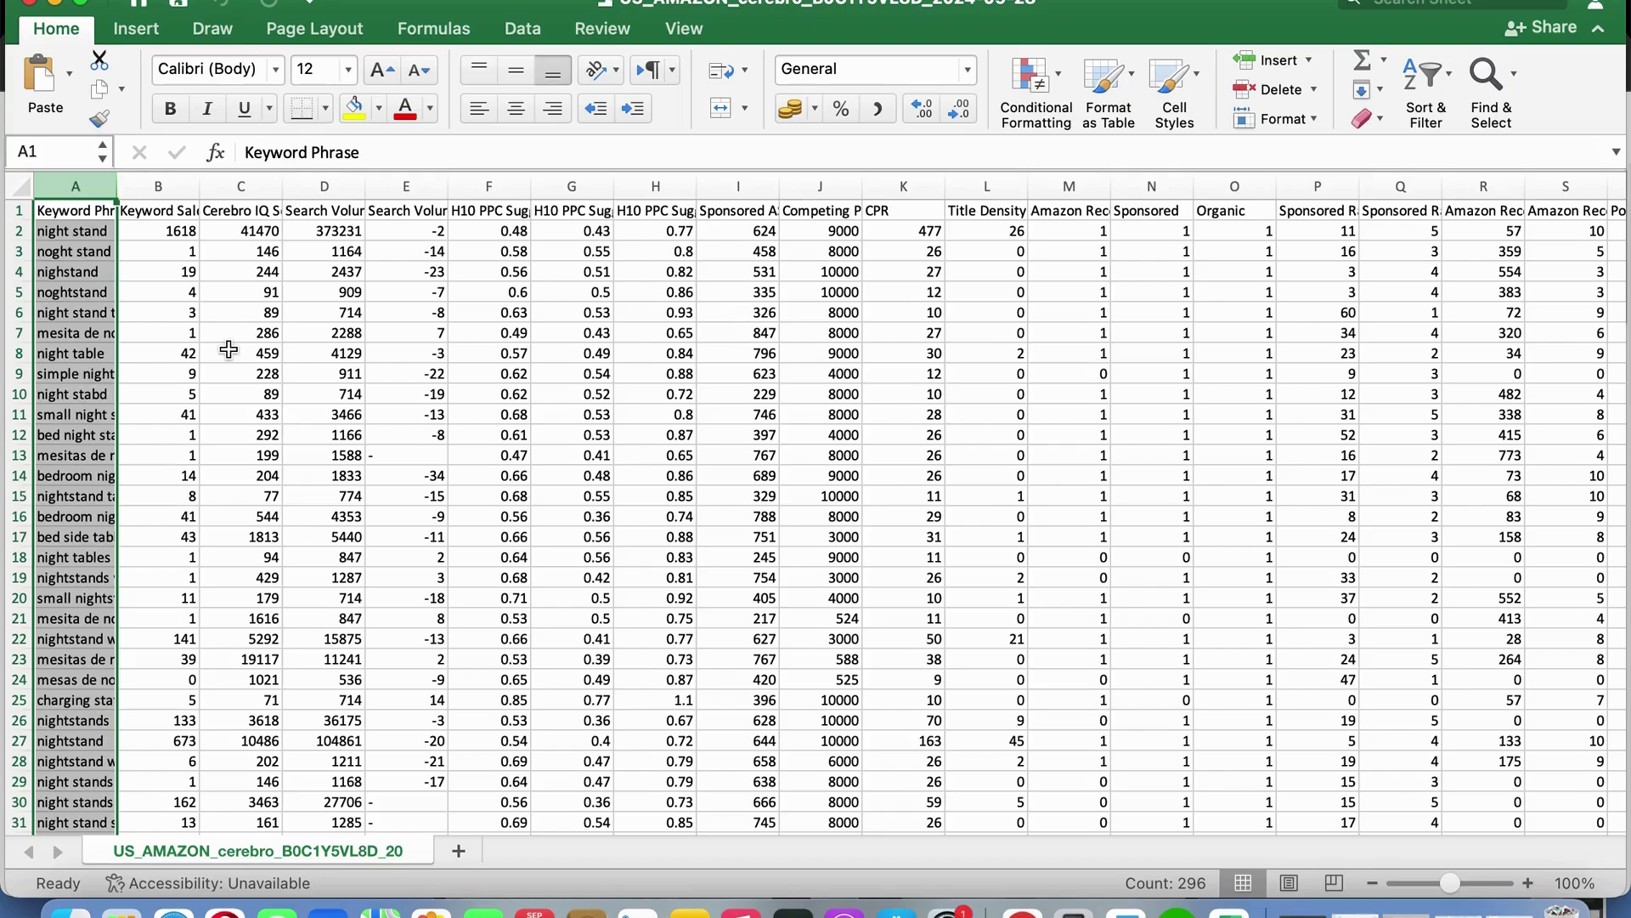
pyautogui.moveTo(117, 185); pyautogui.dragTo(160, 185)
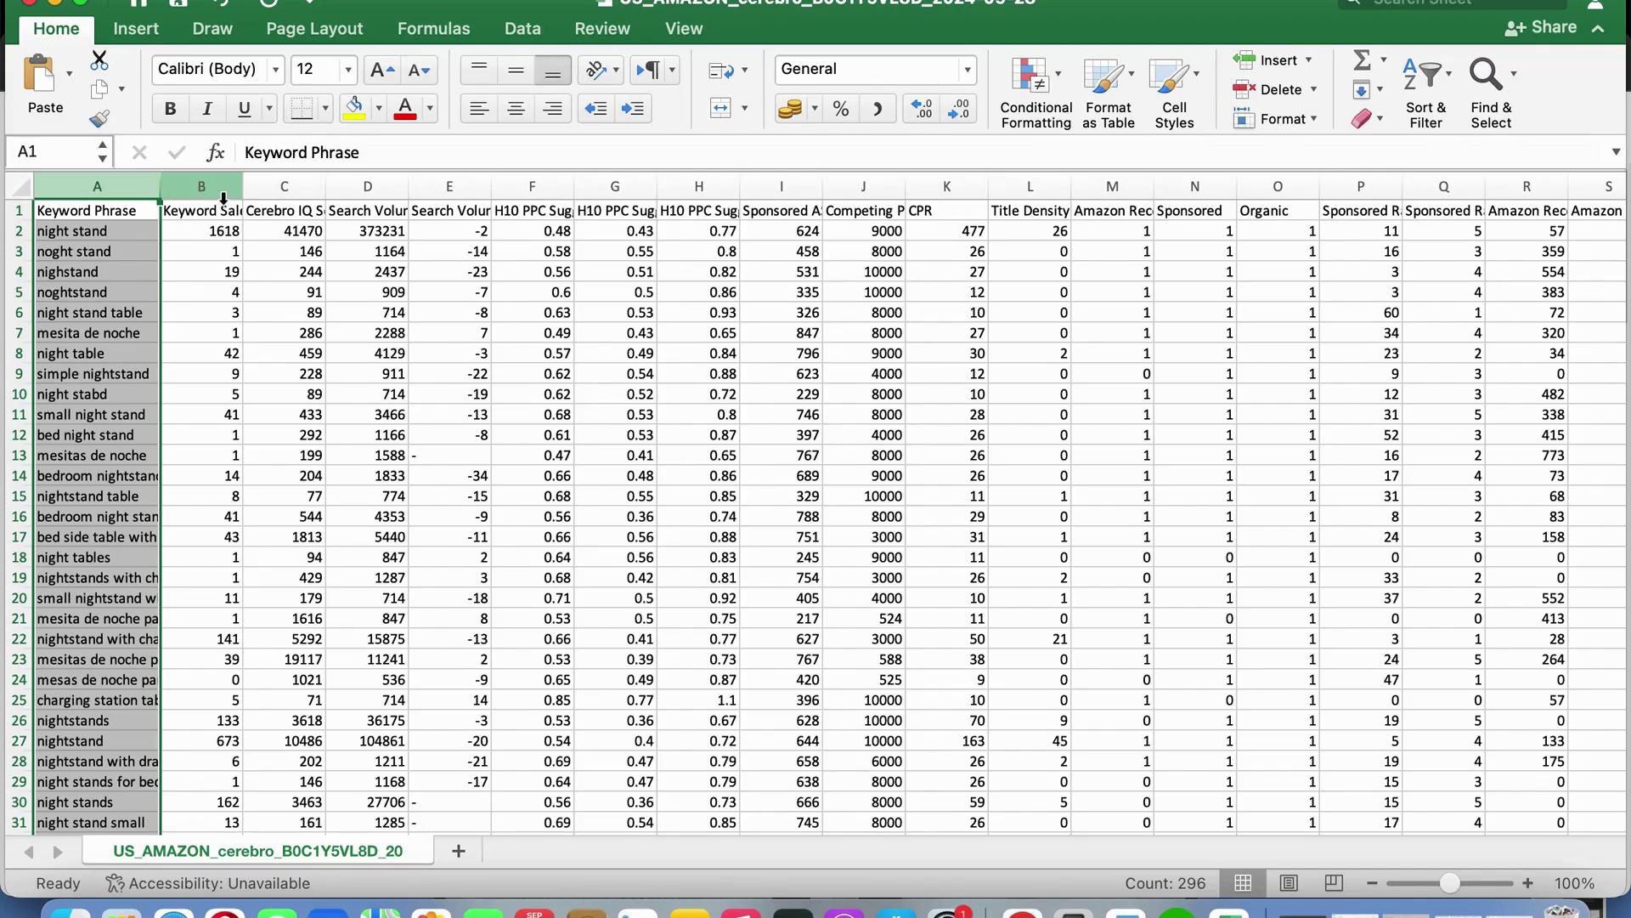
pyautogui.click(203, 186)
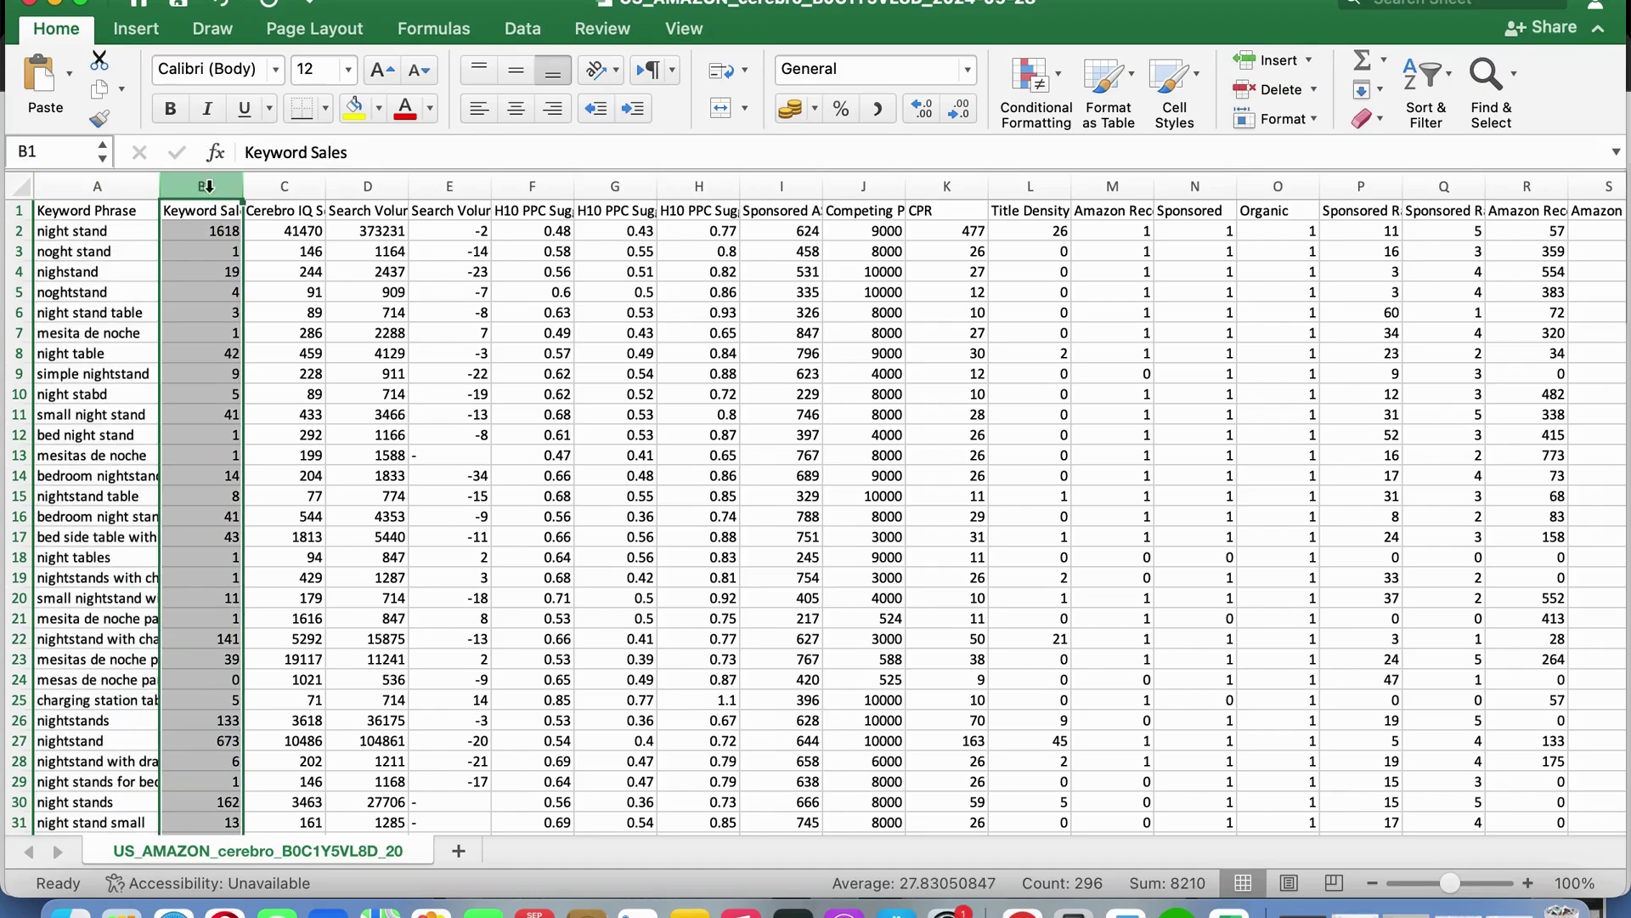
pyautogui.click(105, 237)
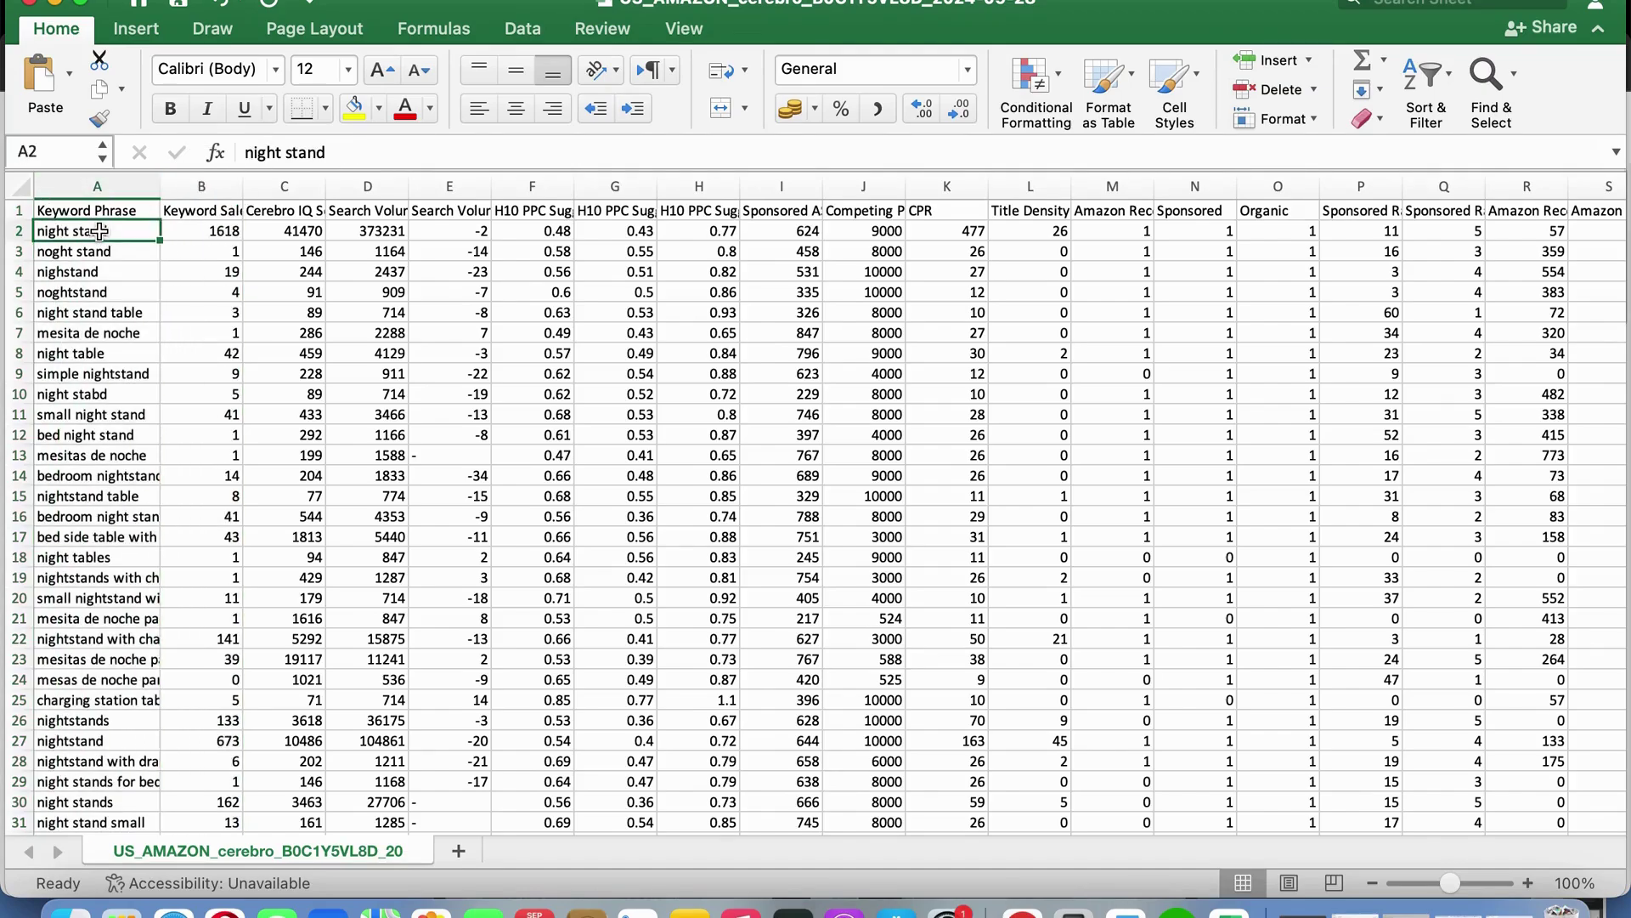
pyautogui.click(213, 229)
pyautogui.click(83, 235)
pyautogui.click(189, 230)
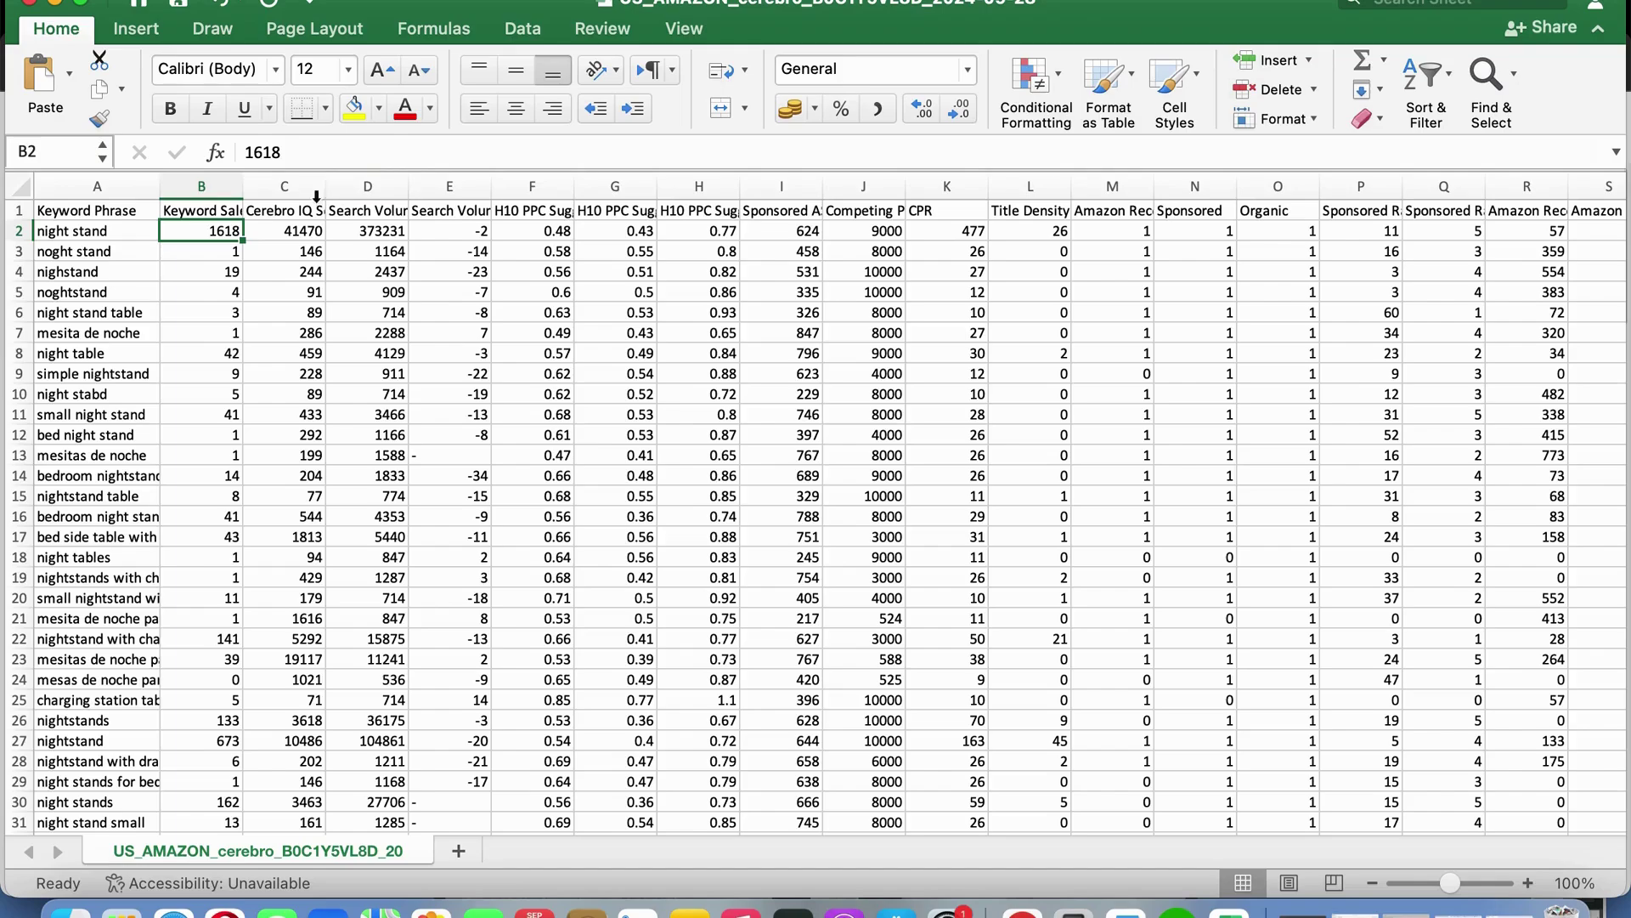
# - Delete the Cerebro IQ Score column from the keyword sheet
pyautogui.click(286, 185)
pyautogui.rightClick(286, 186)
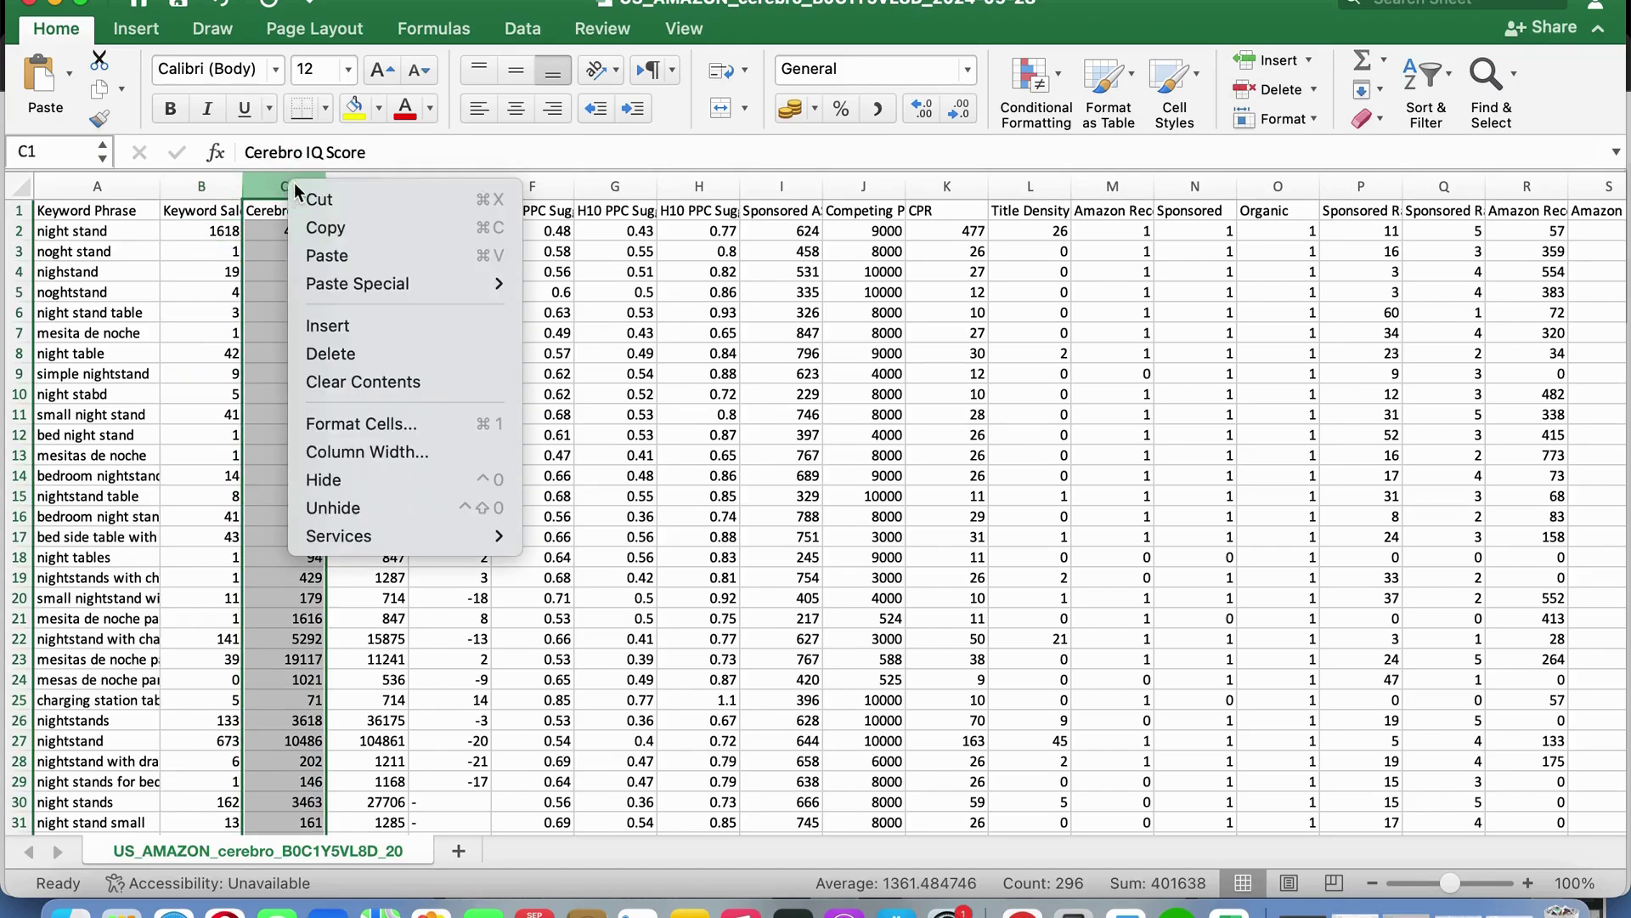
pyautogui.click(299, 355)
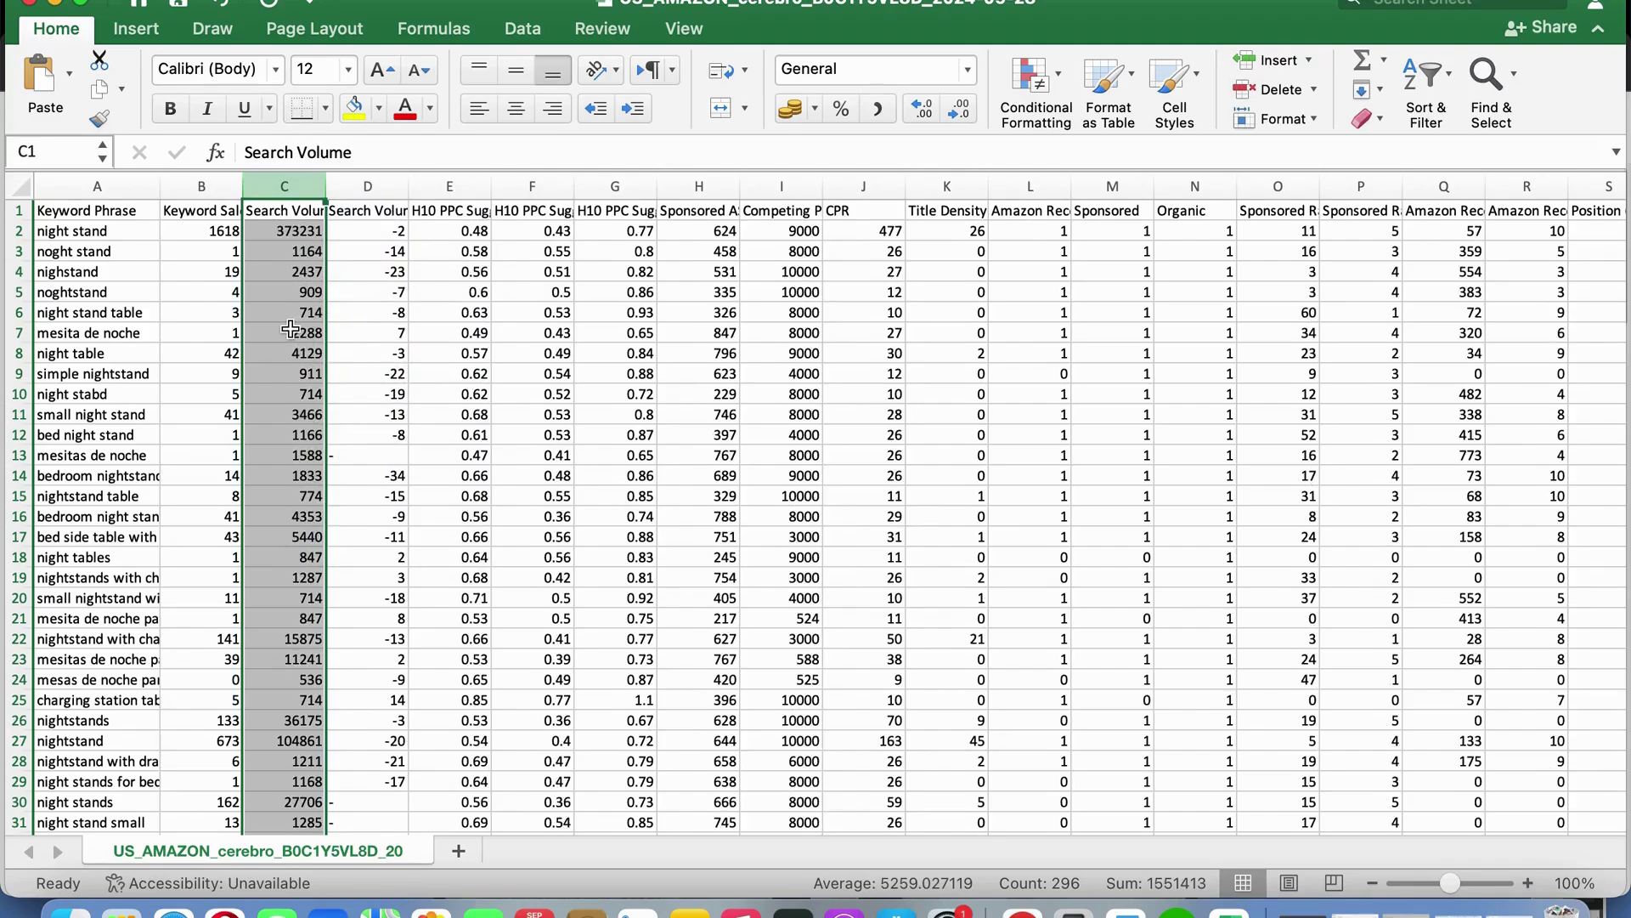
# - Delete the block of columns from Search Volume Trend through Organic
pyautogui.click(371, 186)
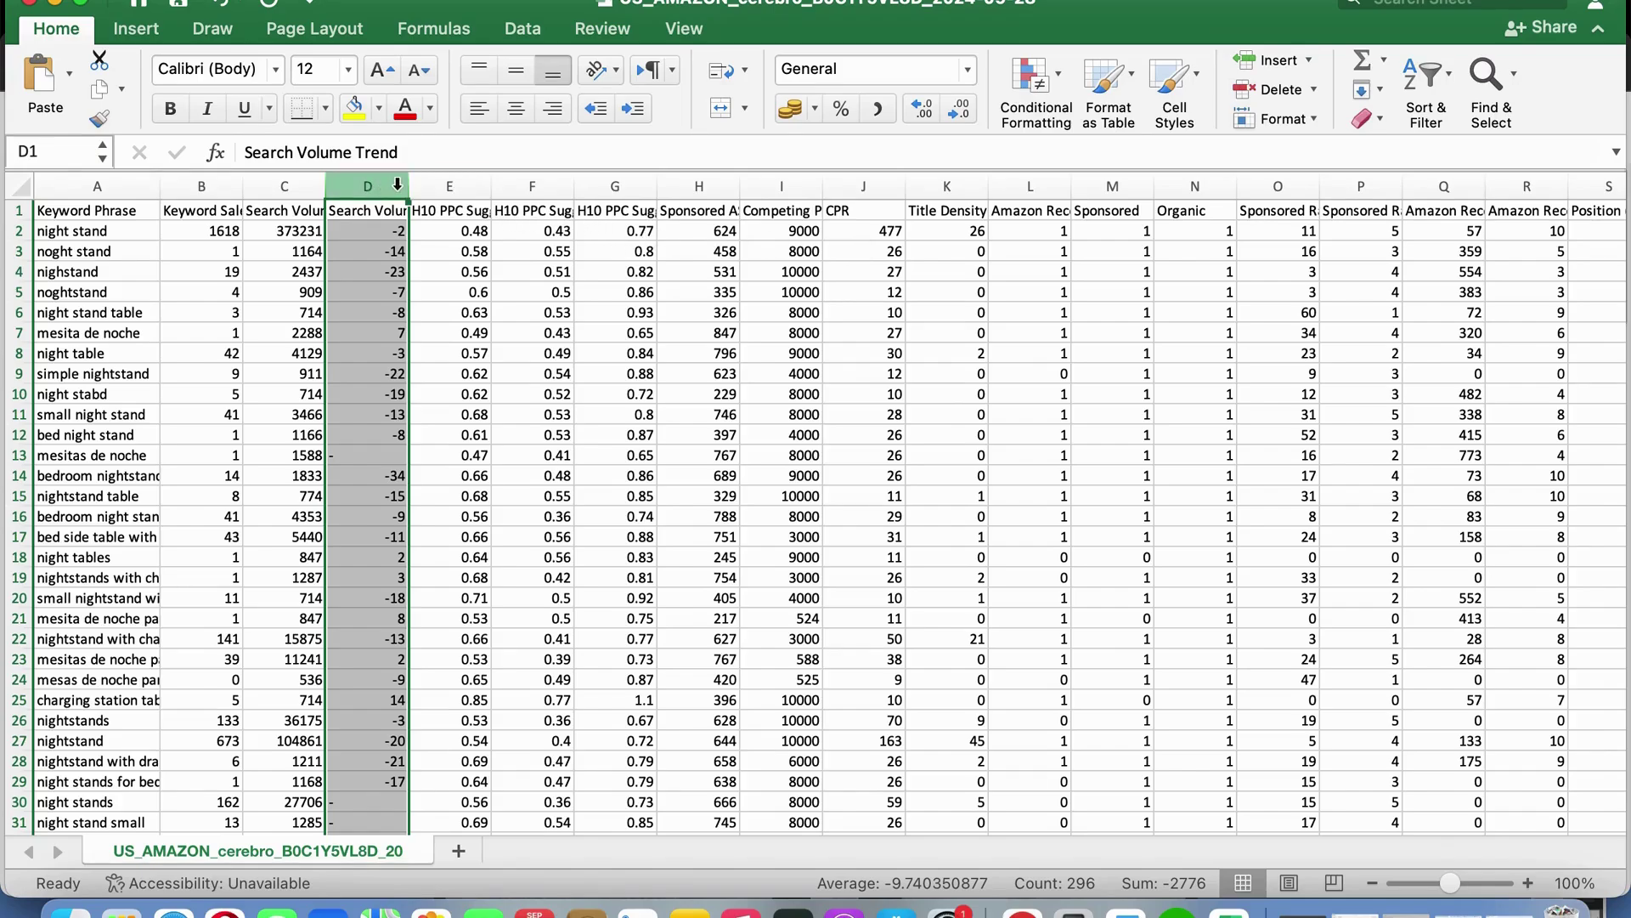
pyautogui.moveTo(372, 182); pyautogui.dragTo(637, 204)
pyautogui.rightClick(584, 191)
pyautogui.click(639, 361)
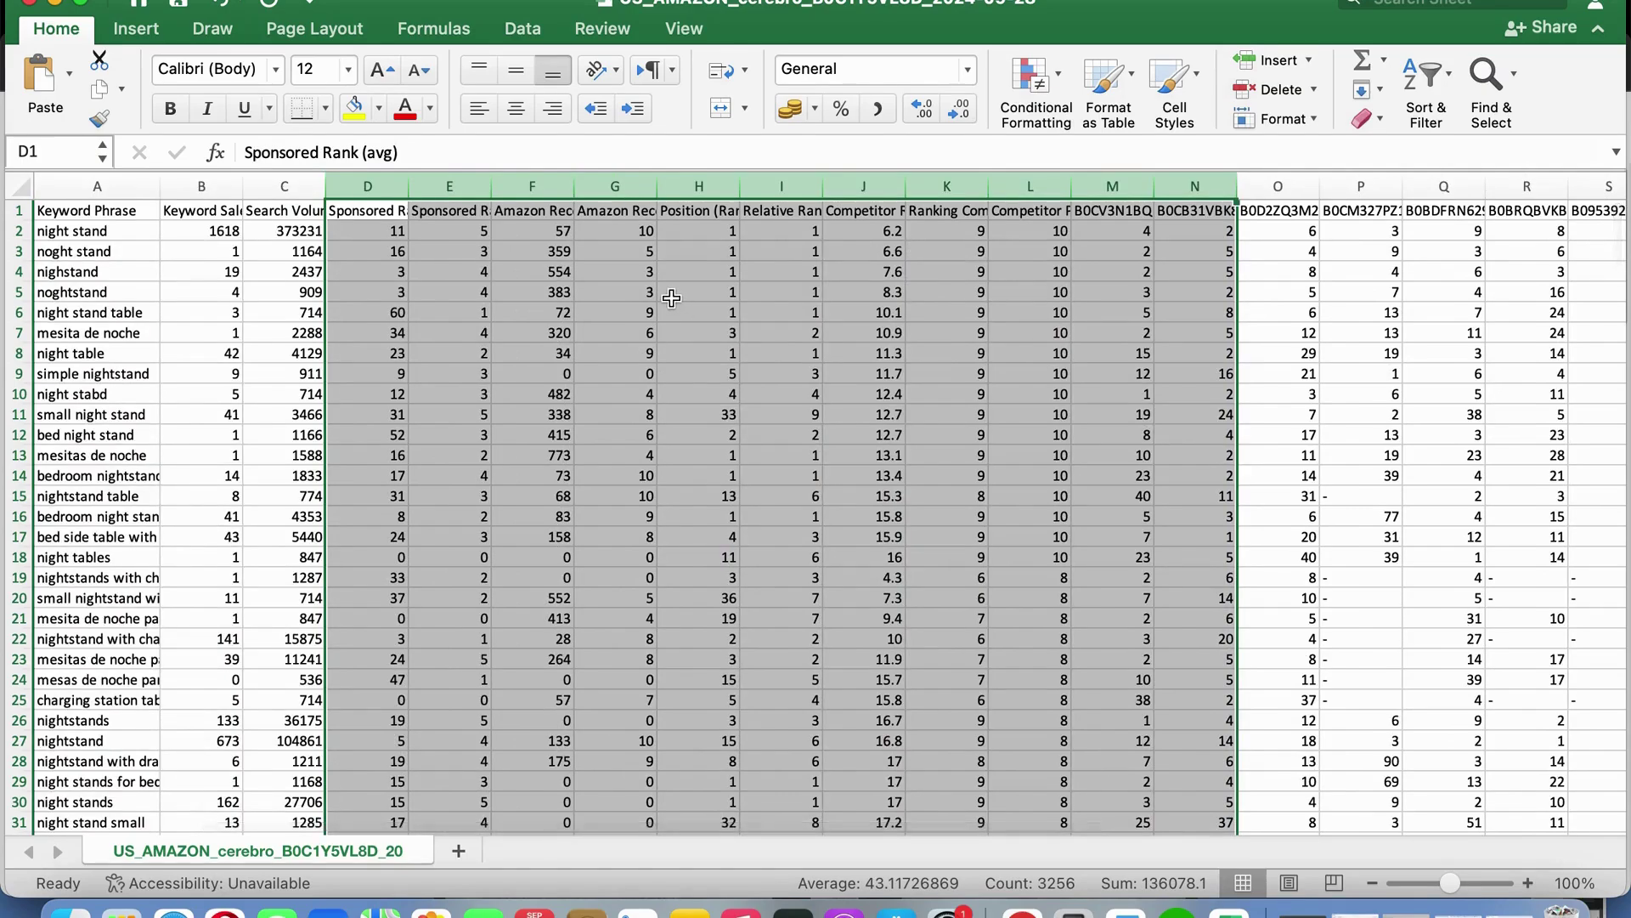
pyautogui.click(670, 296)
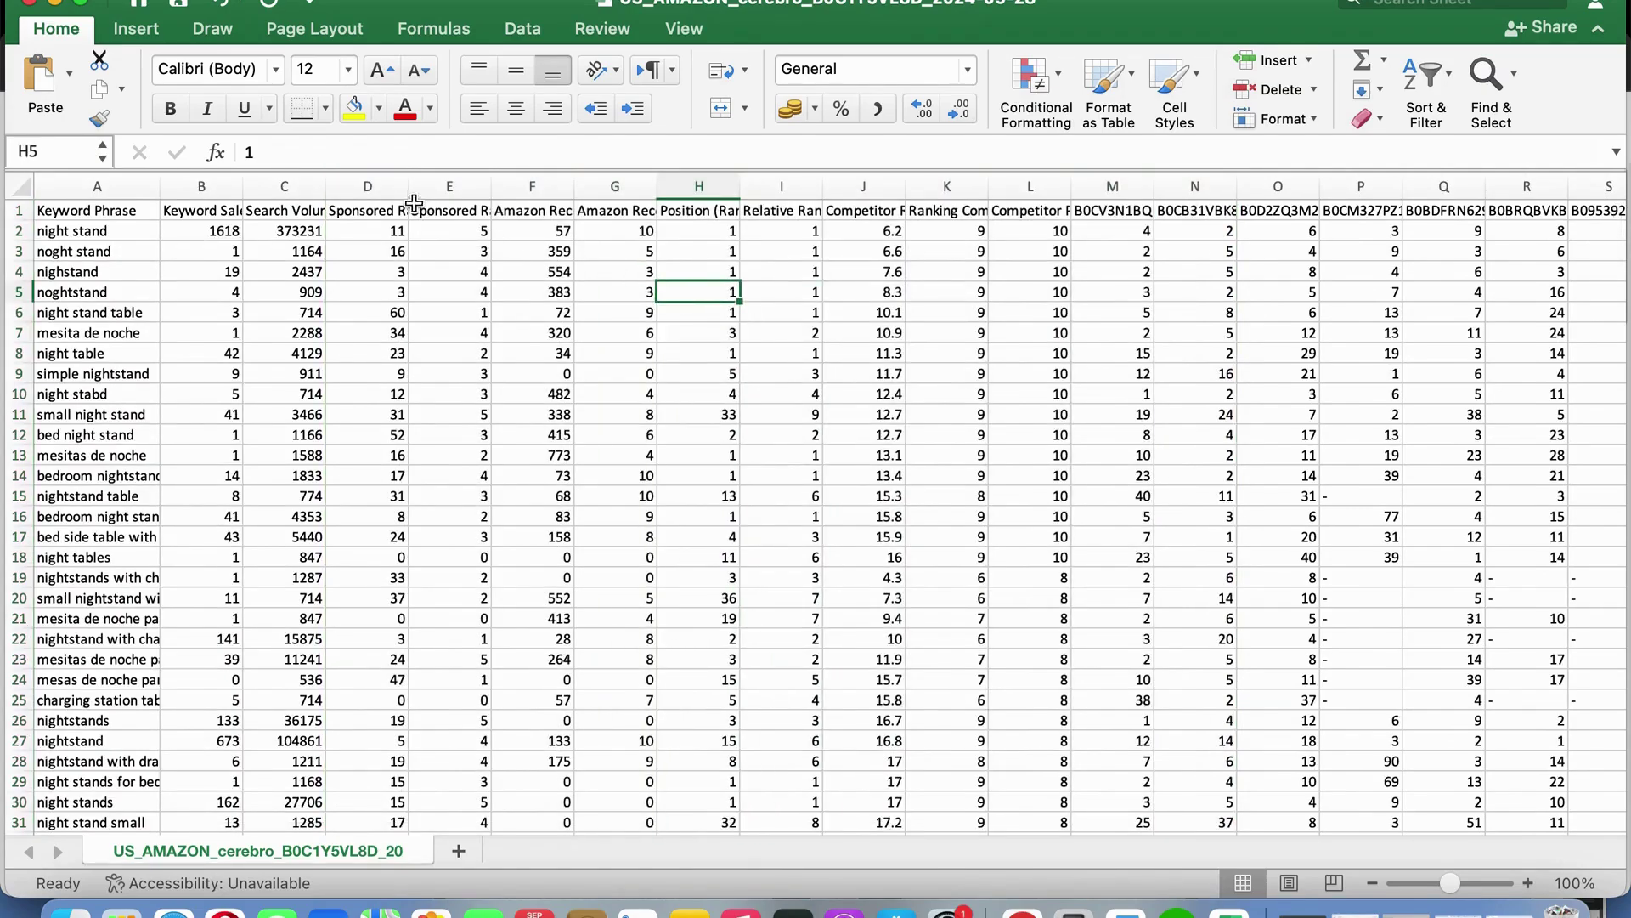
# - Delete the four columns from Sponsored Rank (avg) through Amazon Recommended Rank (count)
pyautogui.moveTo(350, 187); pyautogui.dragTo(608, 200)
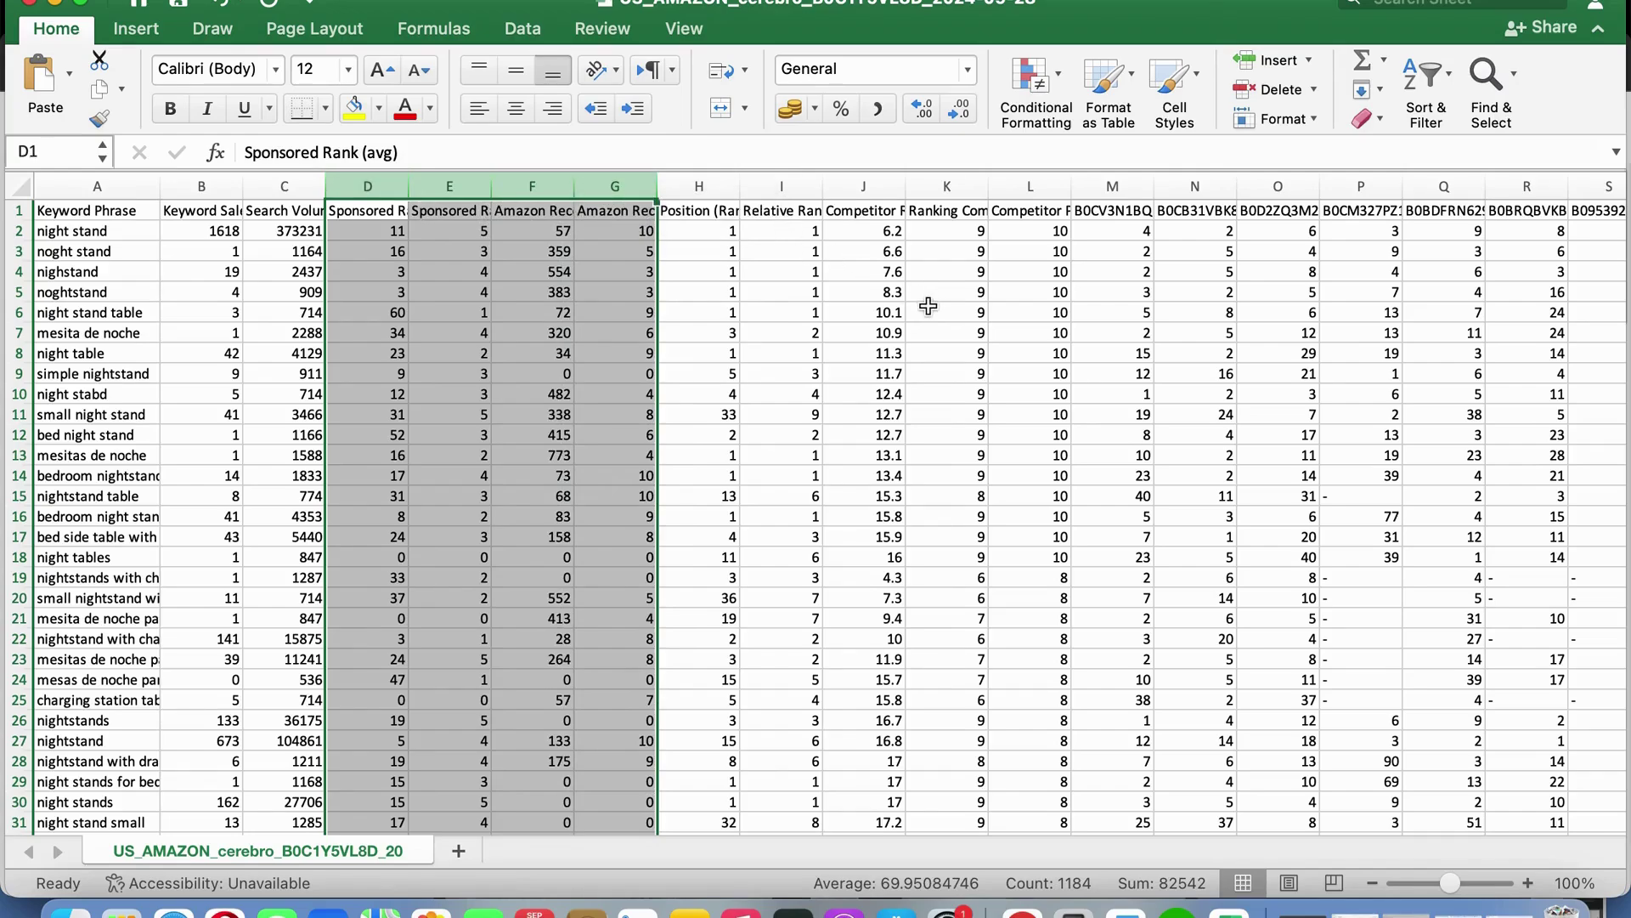
pyautogui.moveTo(365, 185); pyautogui.dragTo(790, 207)
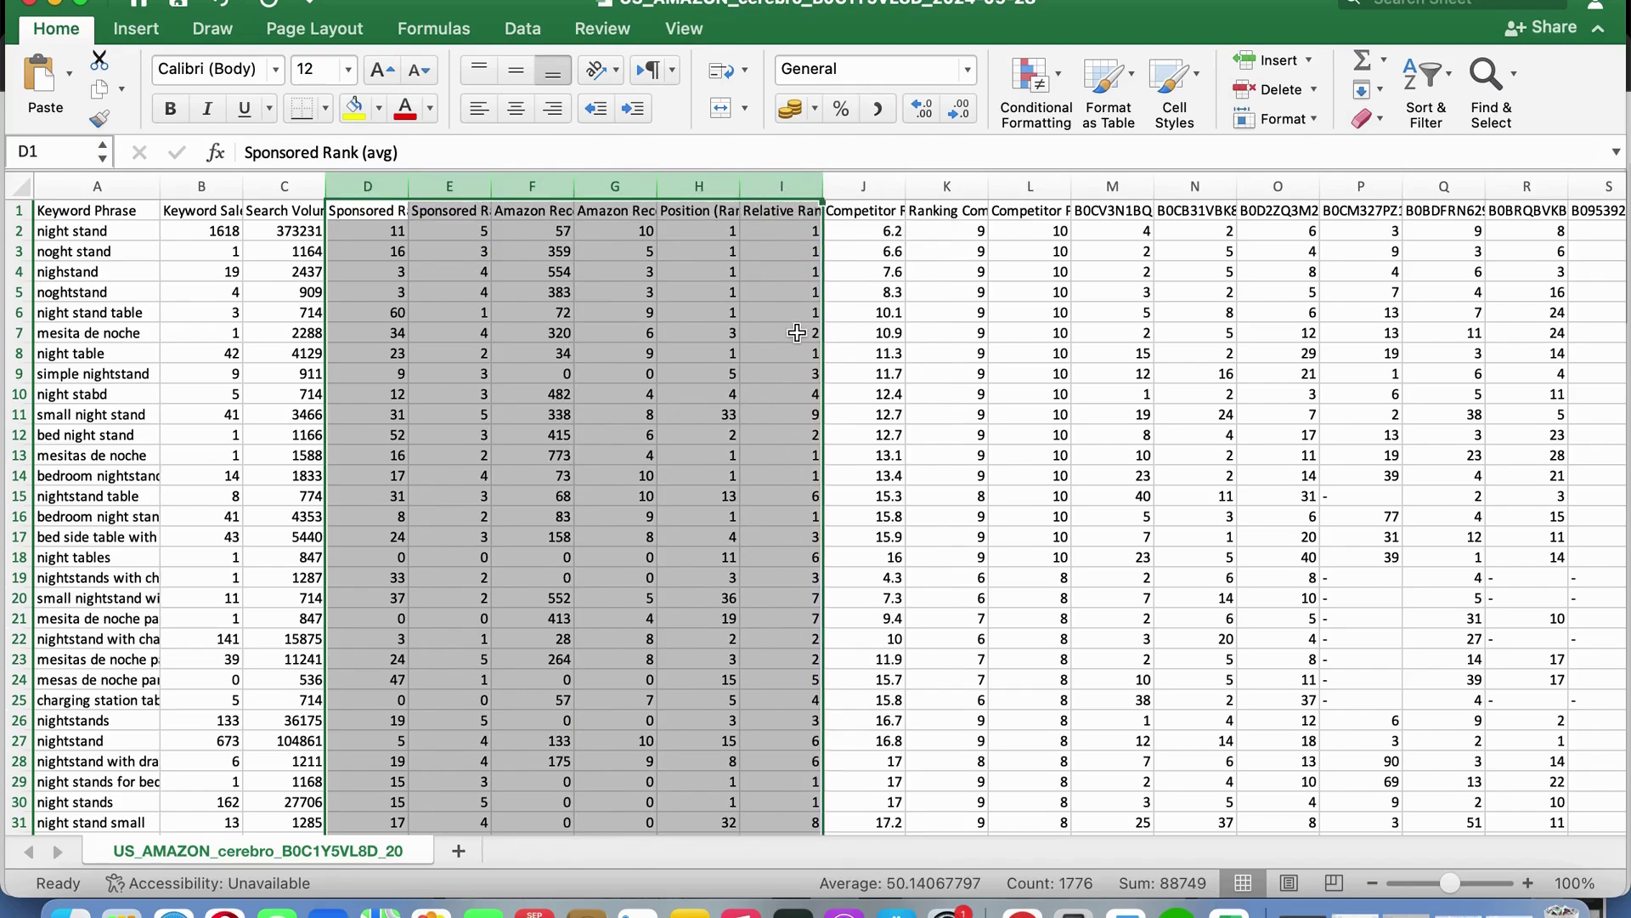
pyautogui.click(620, 186)
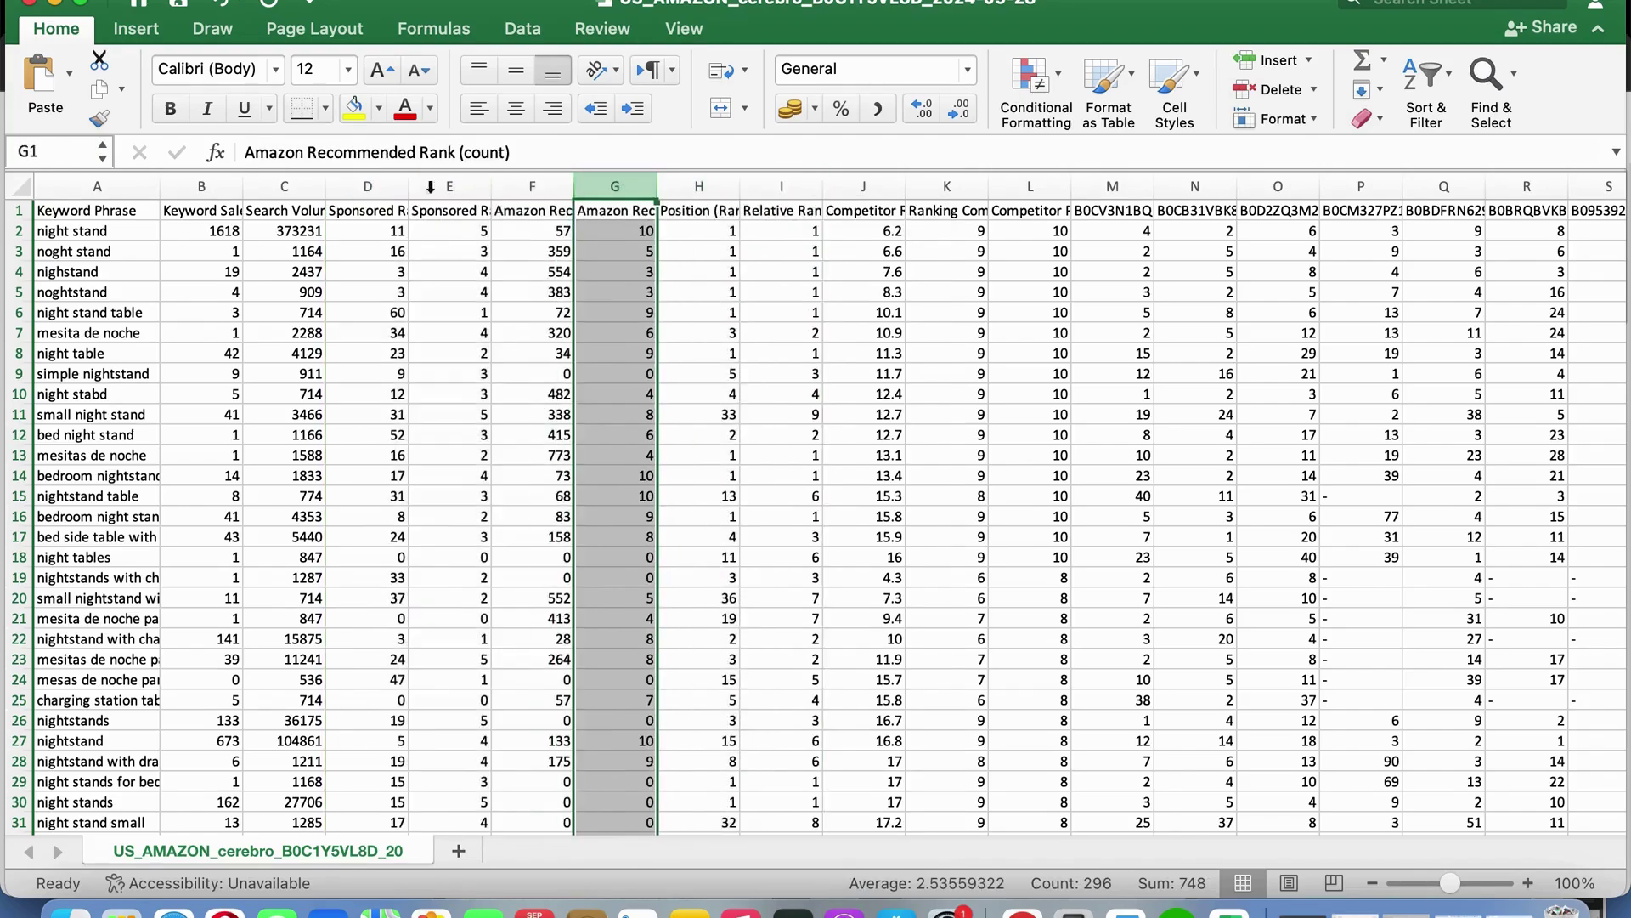
pyautogui.moveTo(363, 186); pyautogui.dragTo(620, 187)
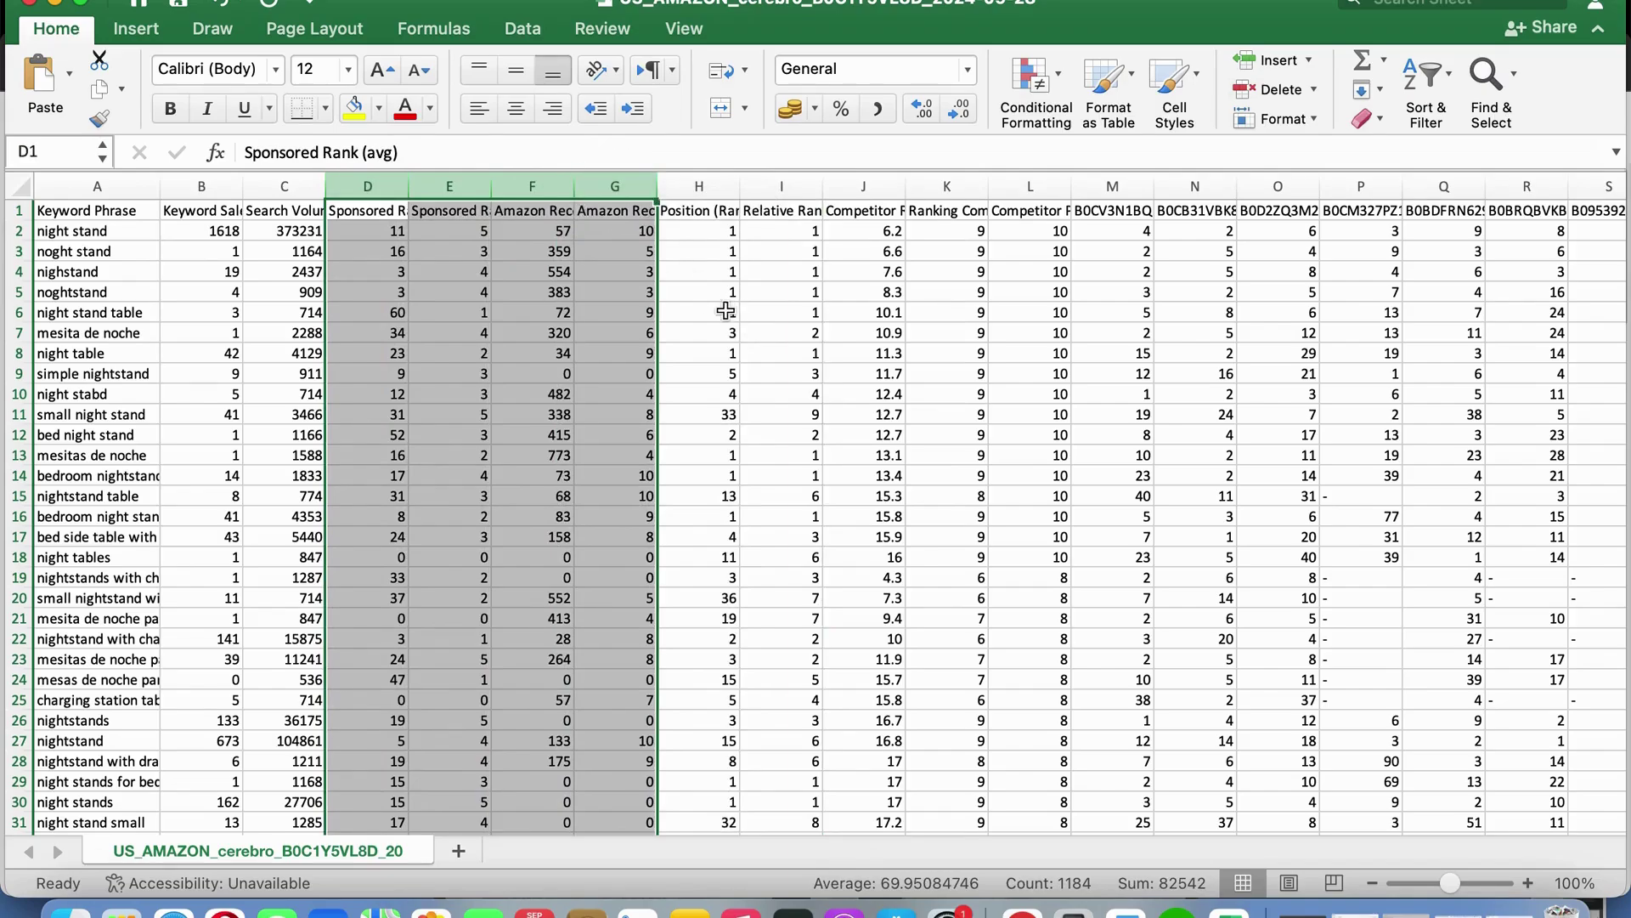
pyautogui.rightClick(599, 188)
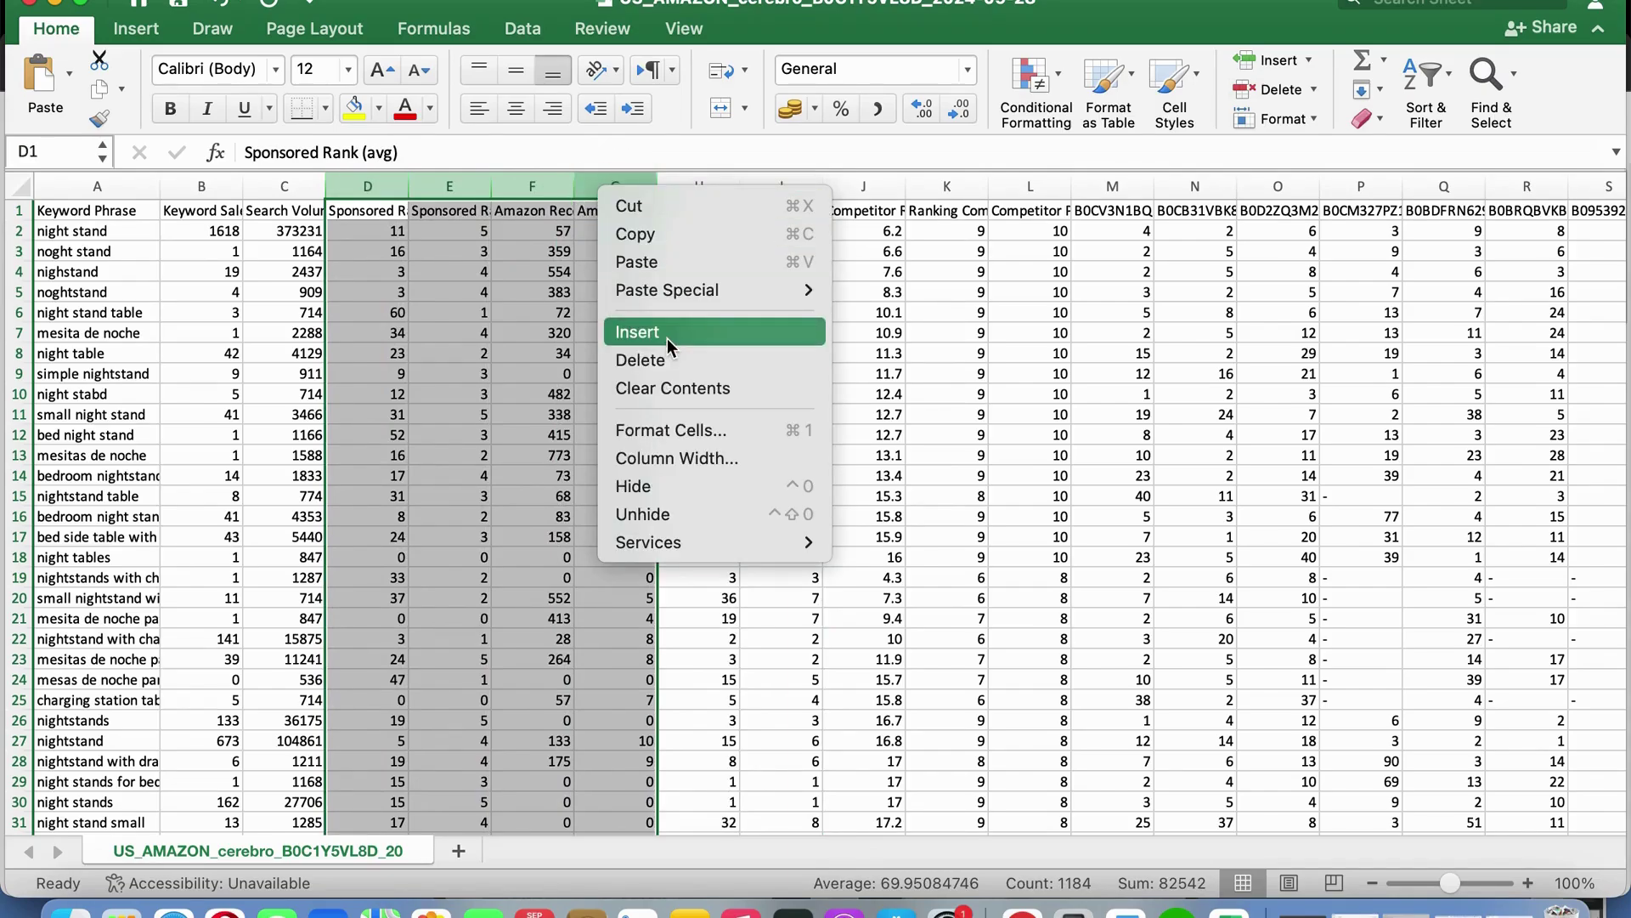
pyautogui.click(666, 361)
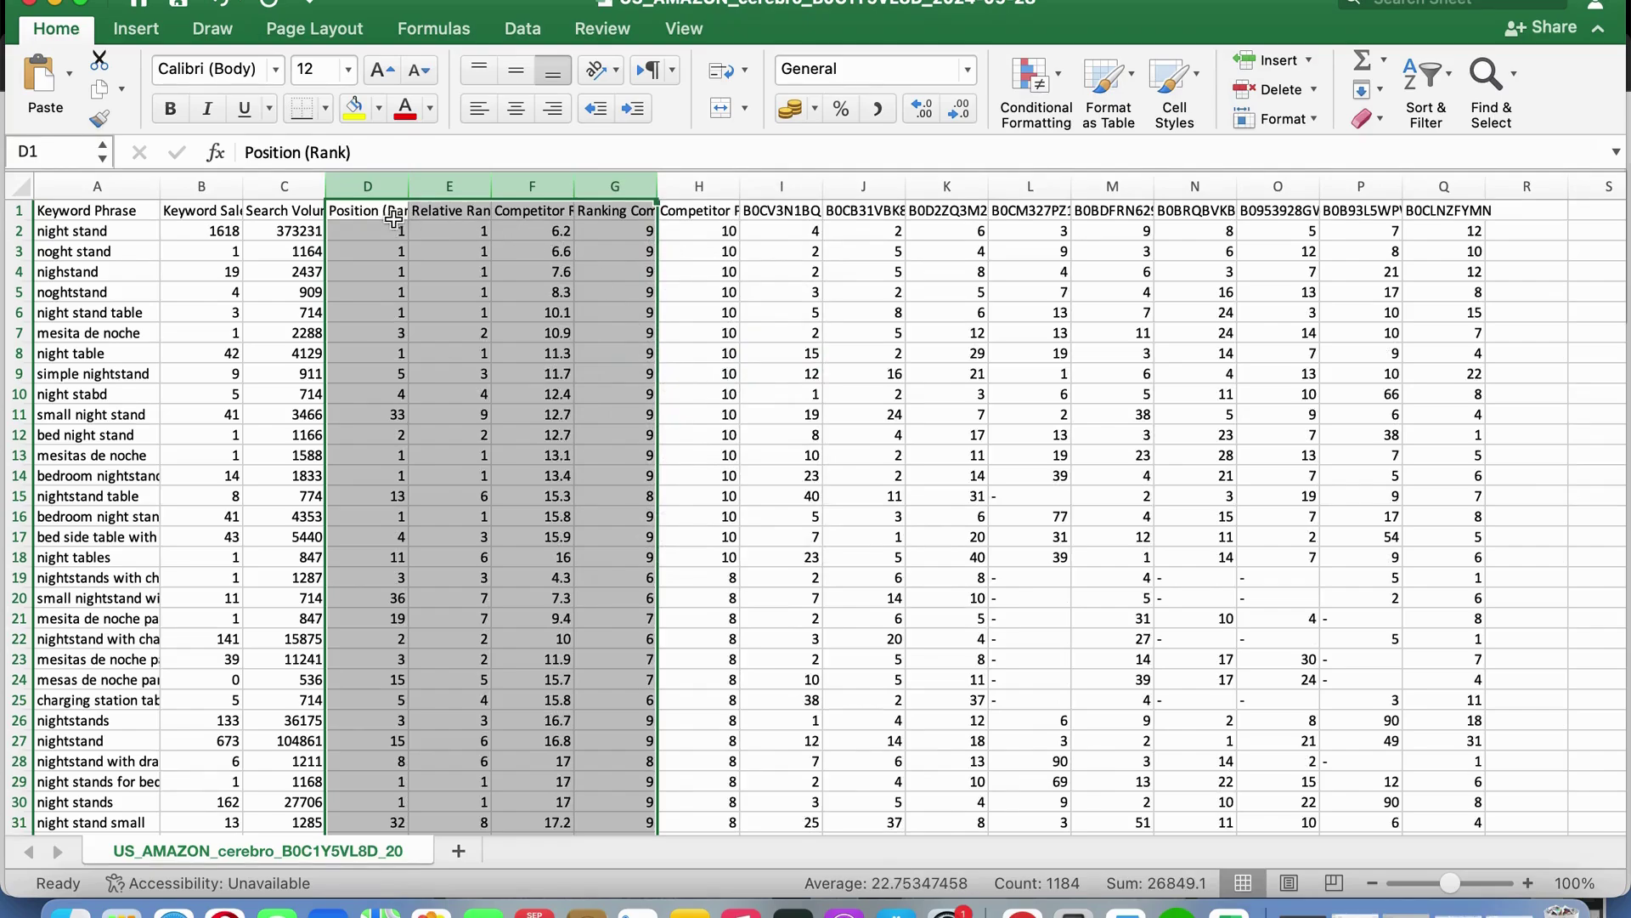
# - Delete the Relative Rank column and the Competitor Rank (avg) column that follows it
pyautogui.click(392, 219)
pyautogui.click(440, 184)
pyautogui.click(470, 219)
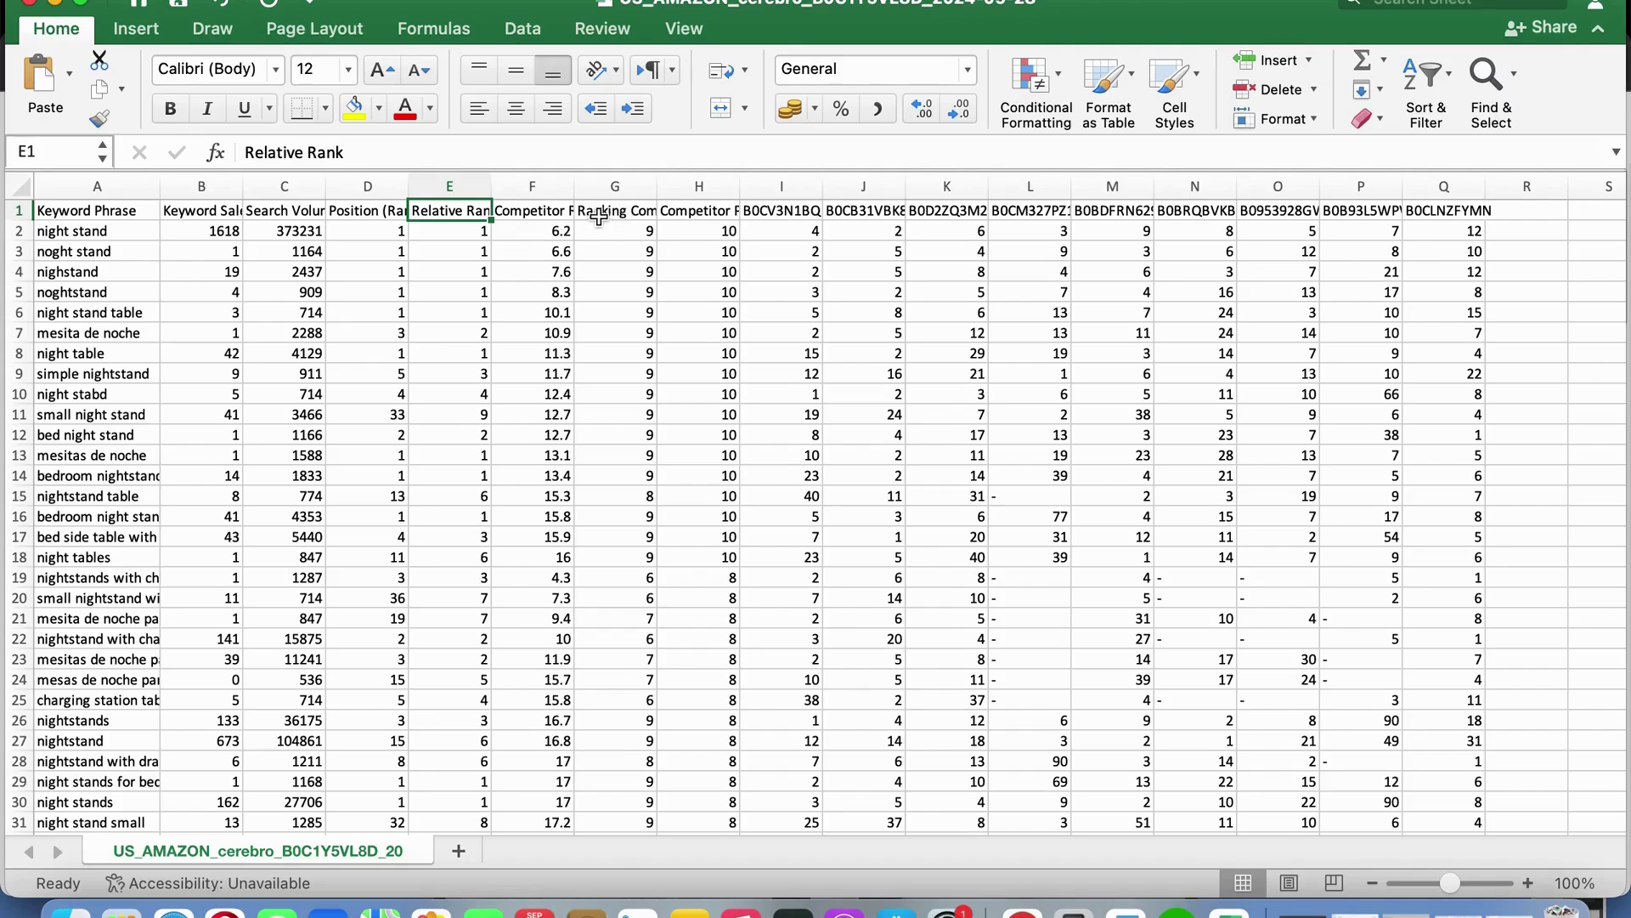
pyautogui.moveTo(480, 186)
pyautogui.mouseDown()
pyautogui.moveTo(527, 182)
pyautogui.moveTo(463, 189)
pyautogui.mouseUp()
pyautogui.rightClick(463, 188)
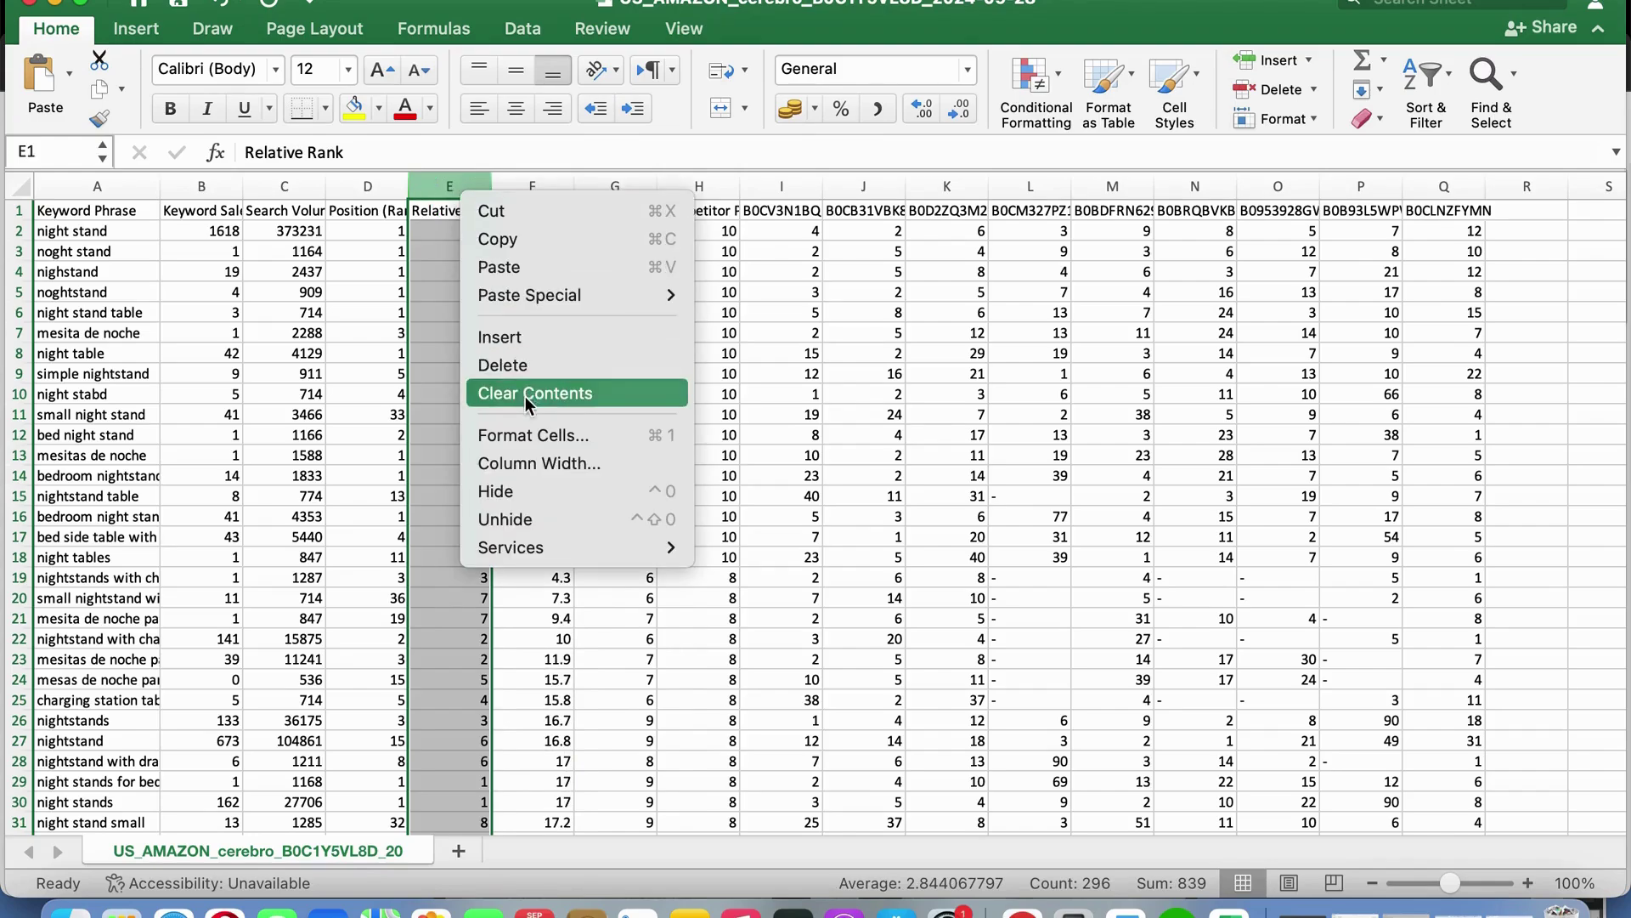
pyautogui.click(532, 372)
pyautogui.rightClick(448, 183)
pyautogui.click(513, 352)
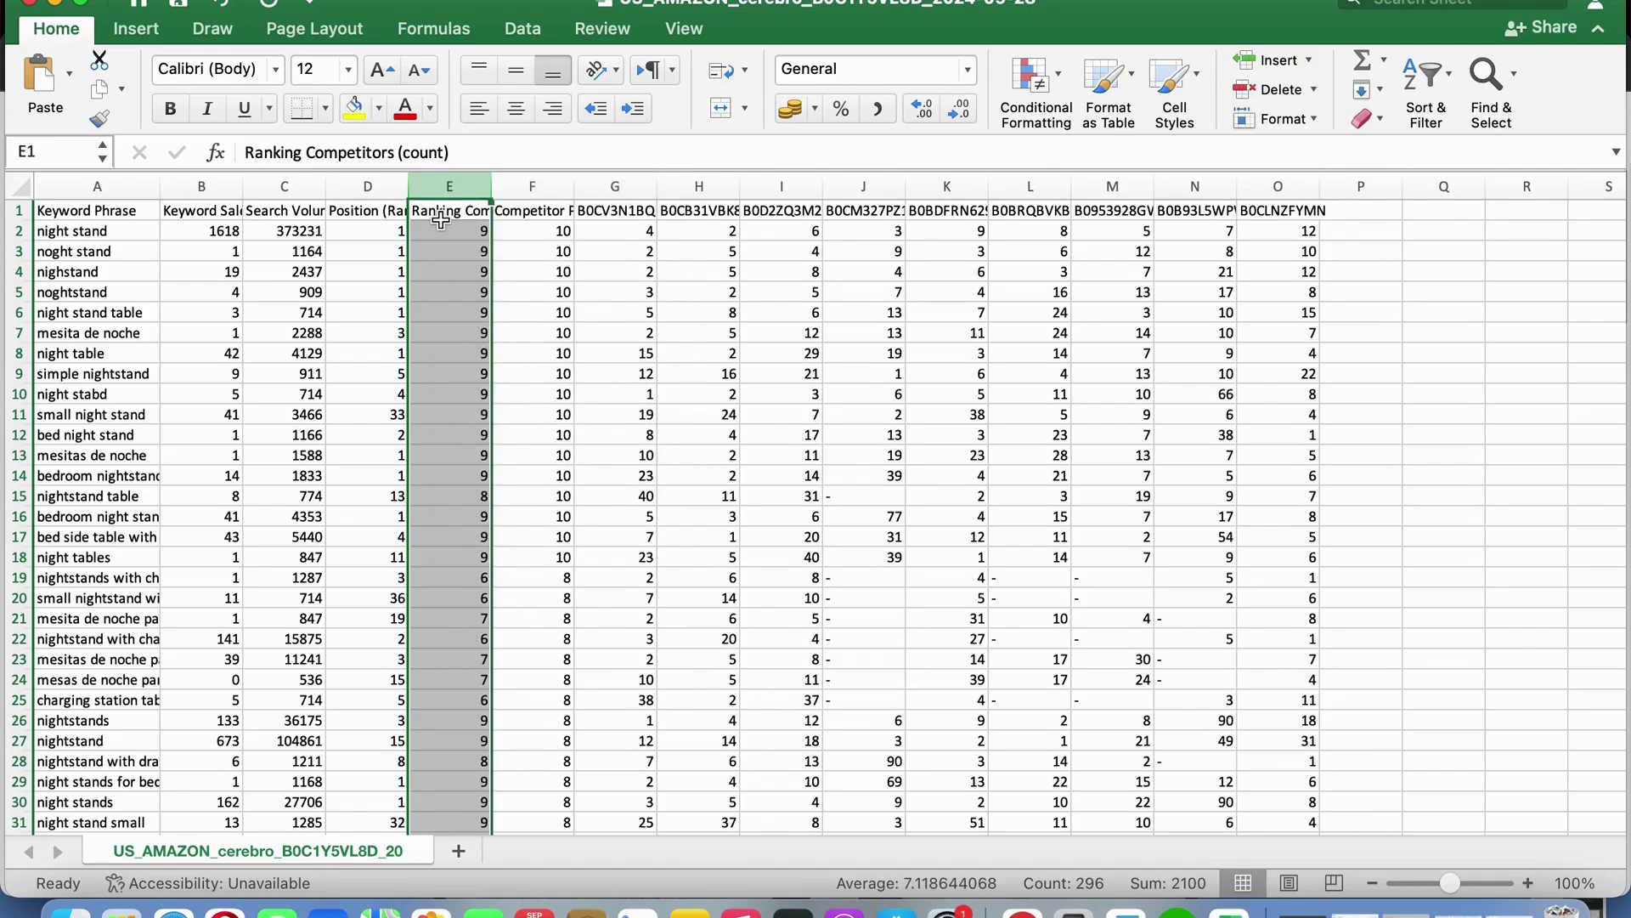